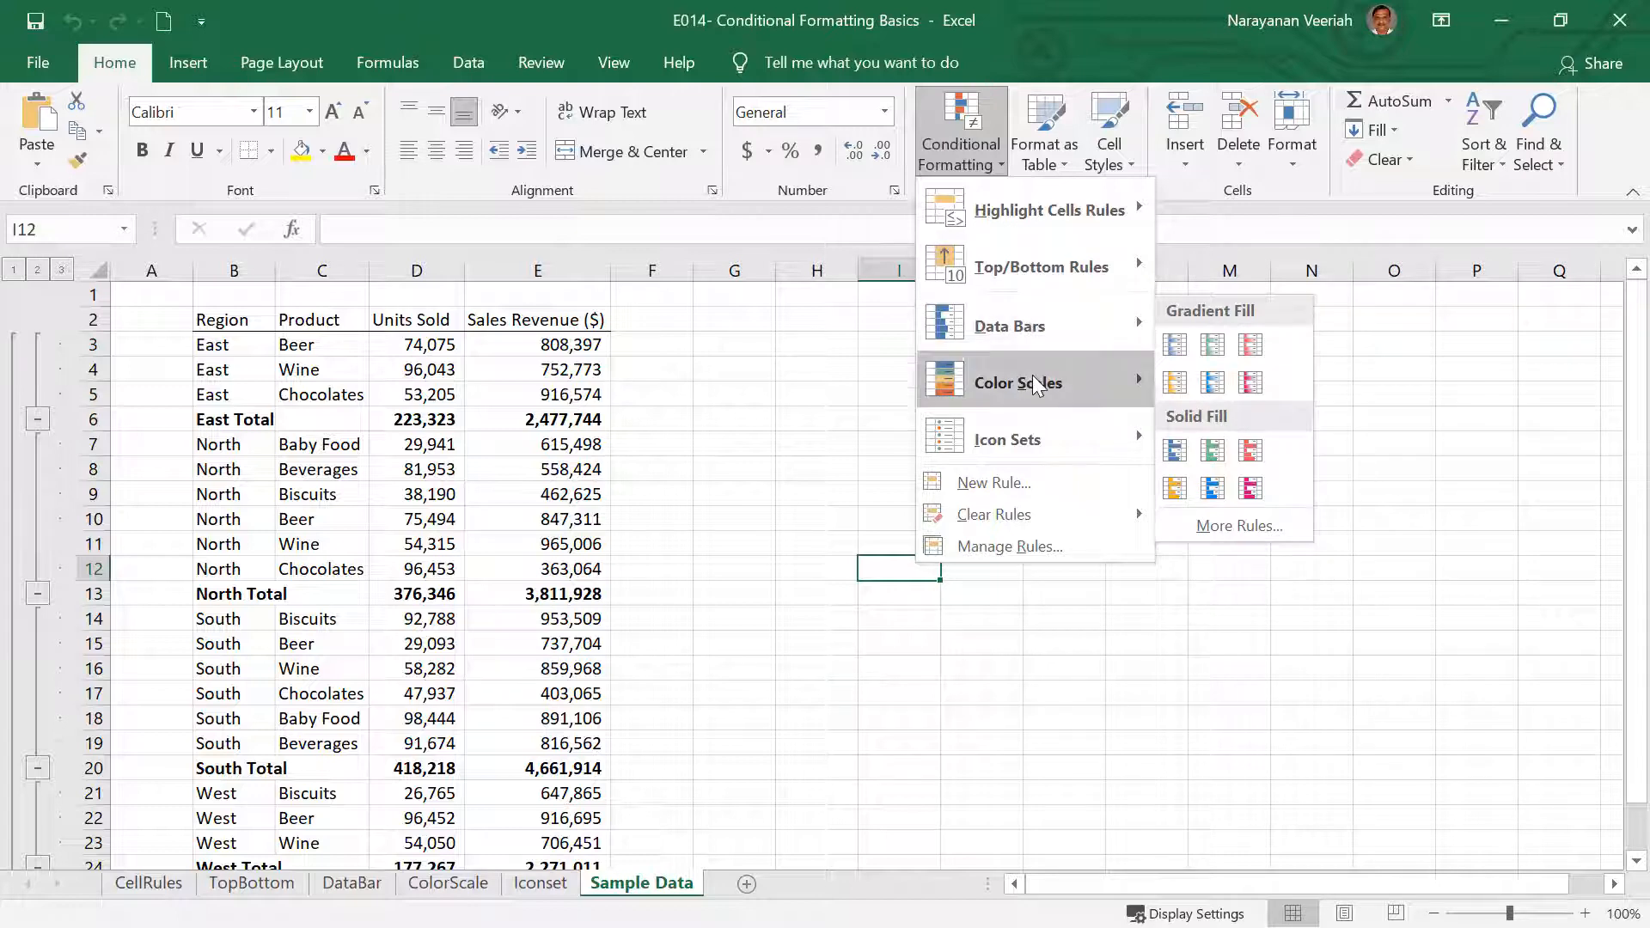
mouse_move(1032, 440)
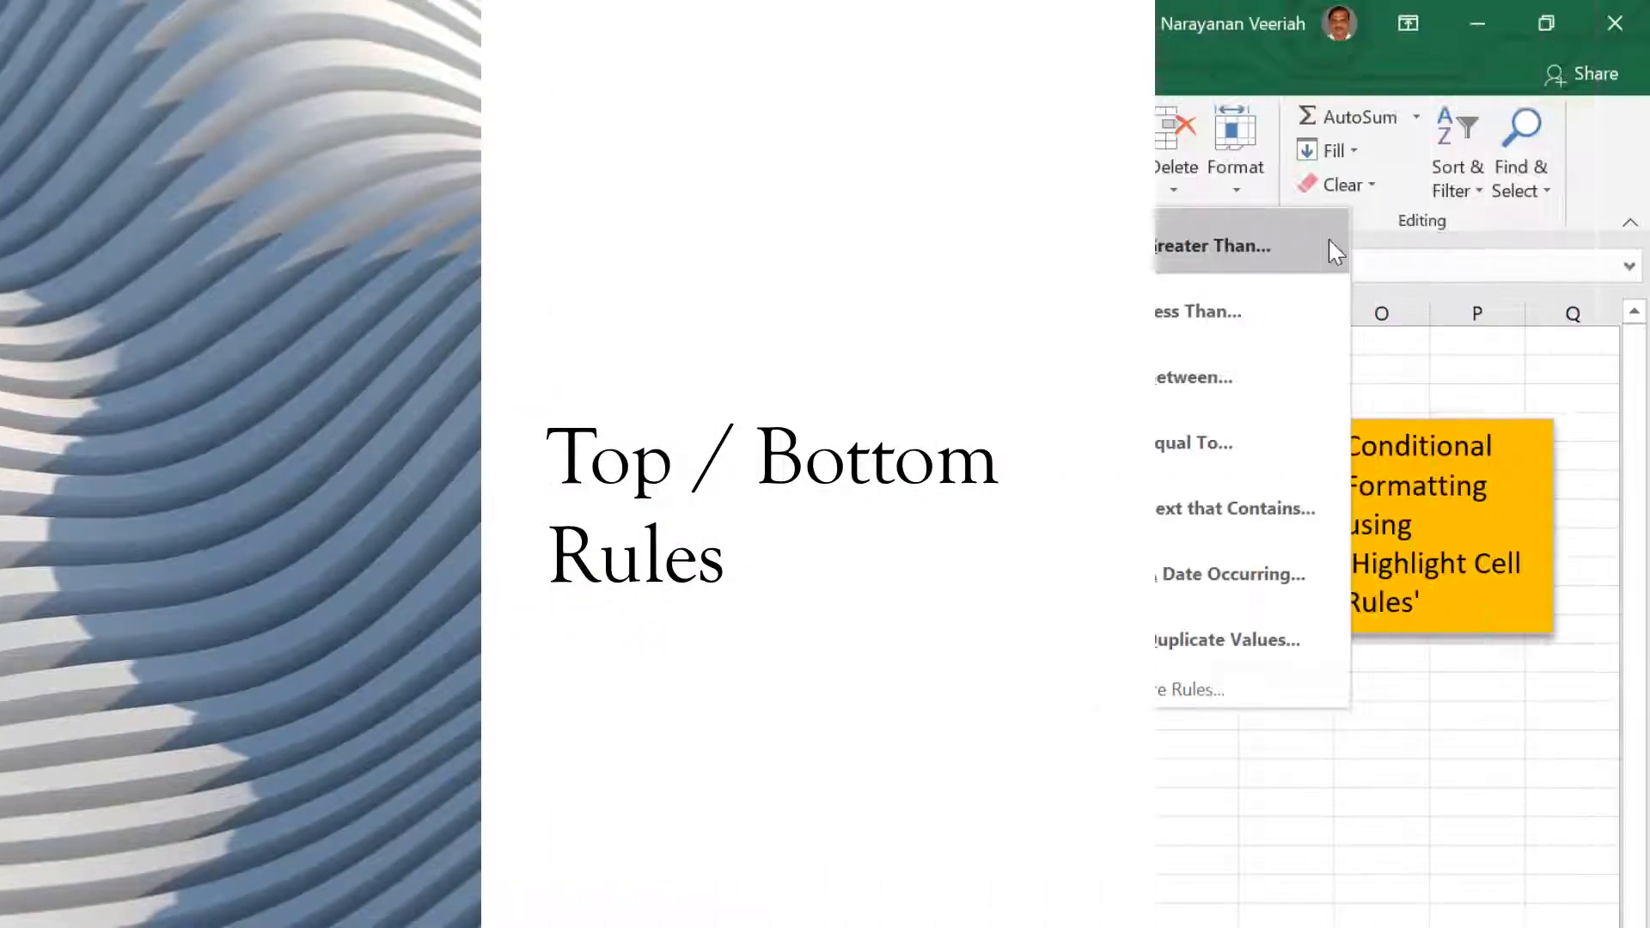
mouse_move(1023, 309)
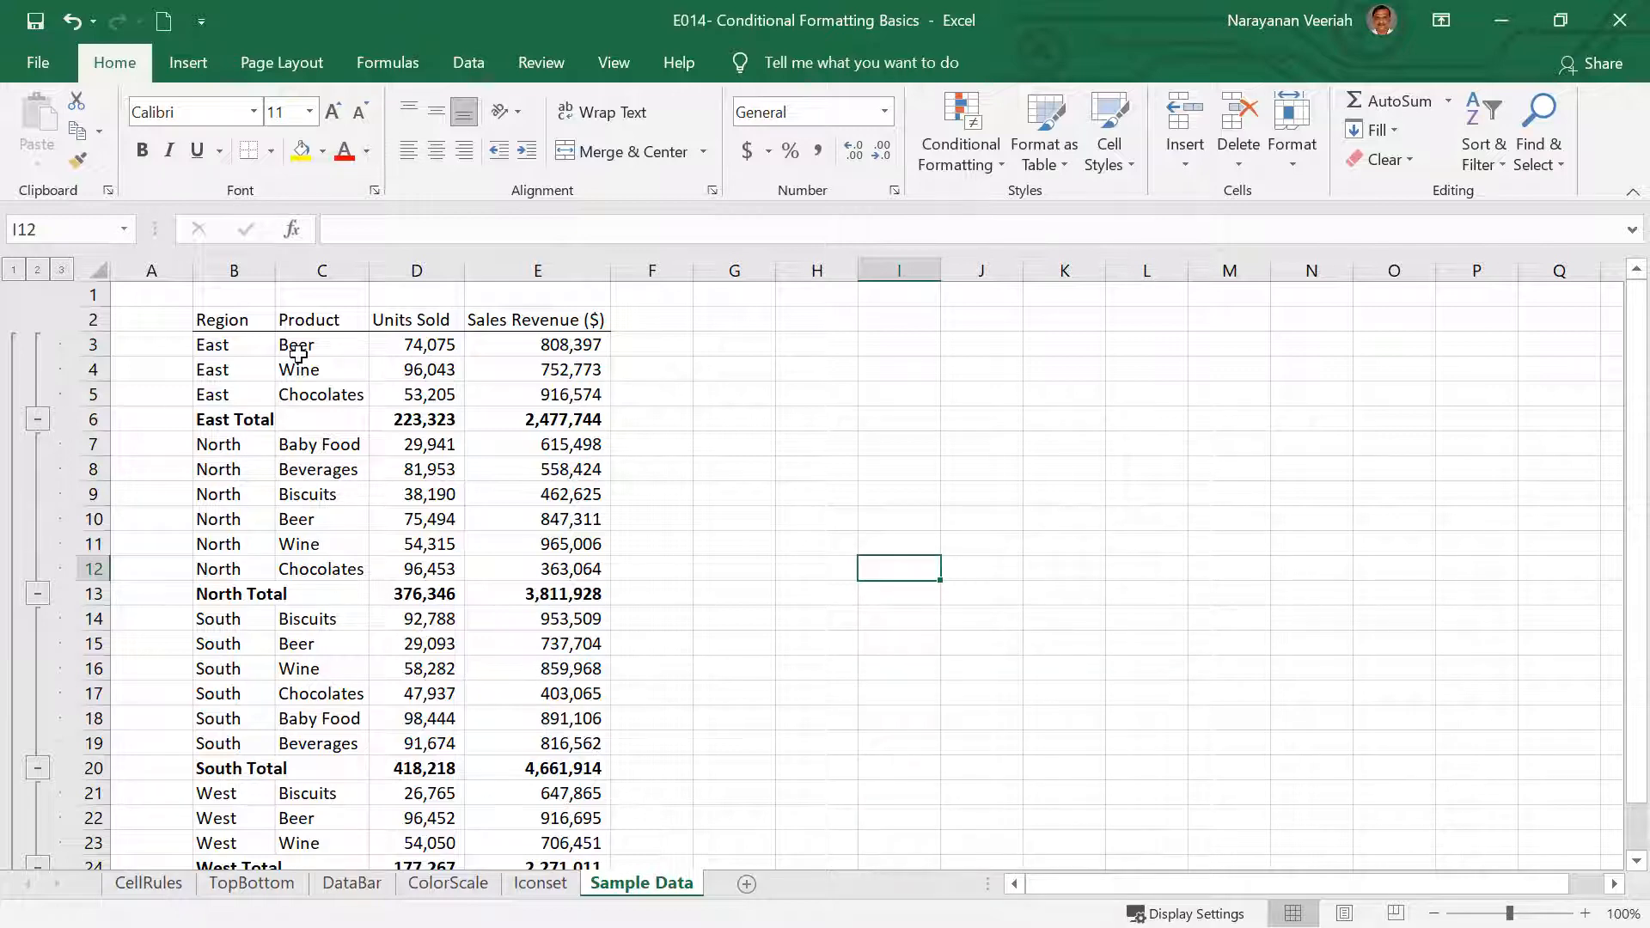
Step: Set up a Text That Contains highlight rule on the Product cells C3:C25 for the text Biscuits
drag(302, 346, 320, 864)
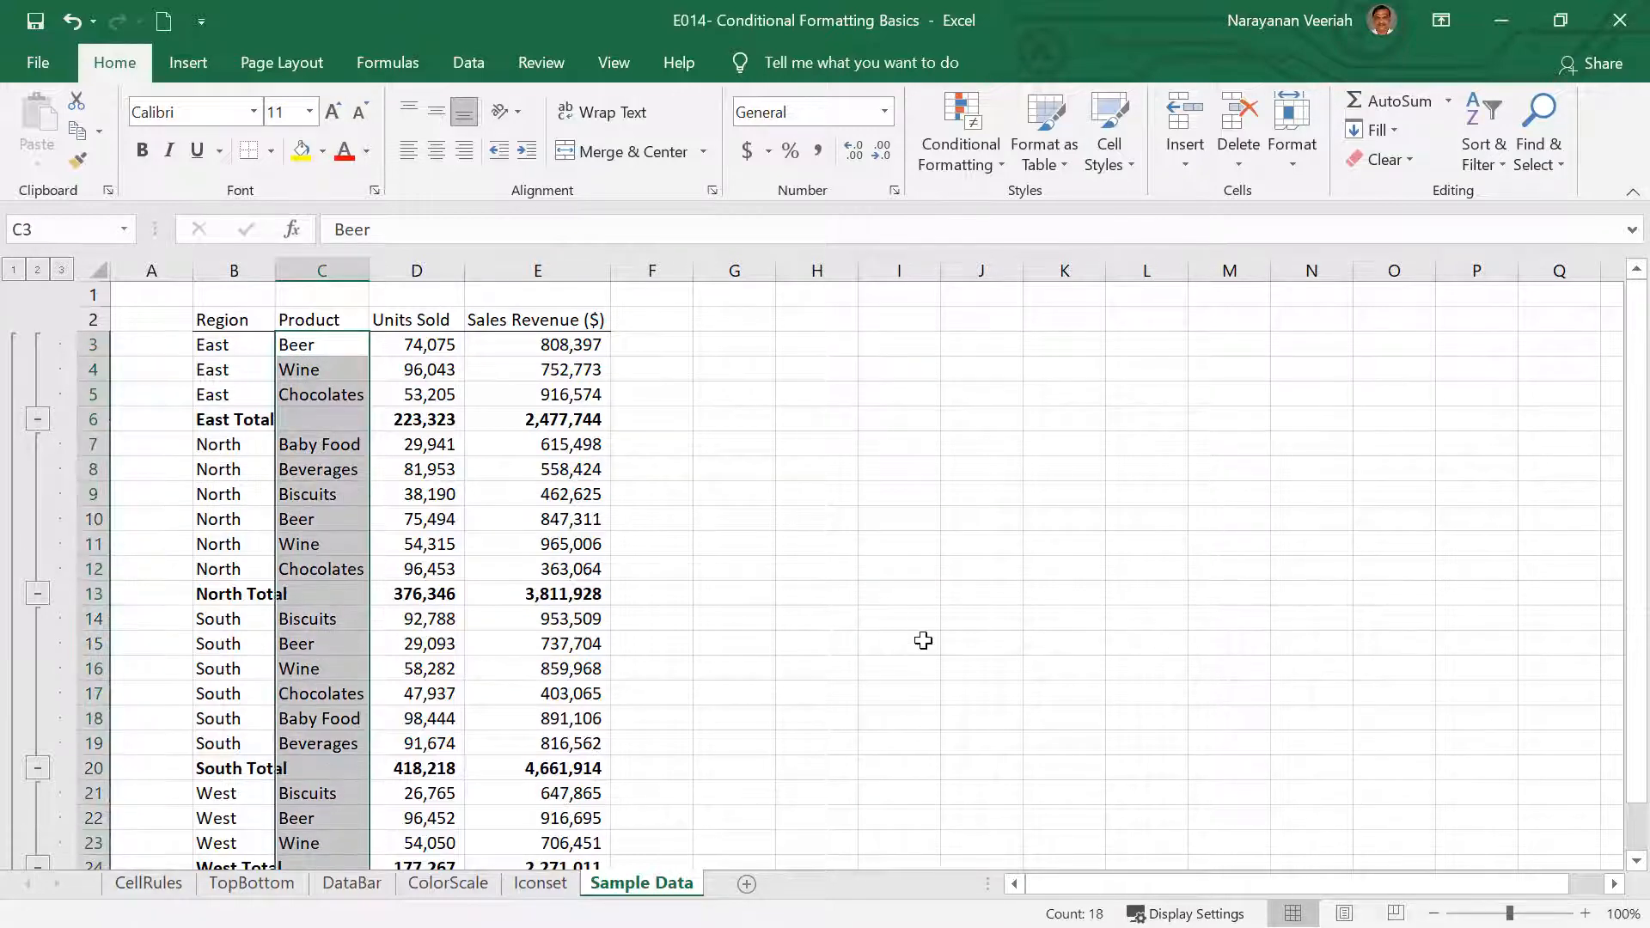
click(986, 171)
mouse_move(998, 212)
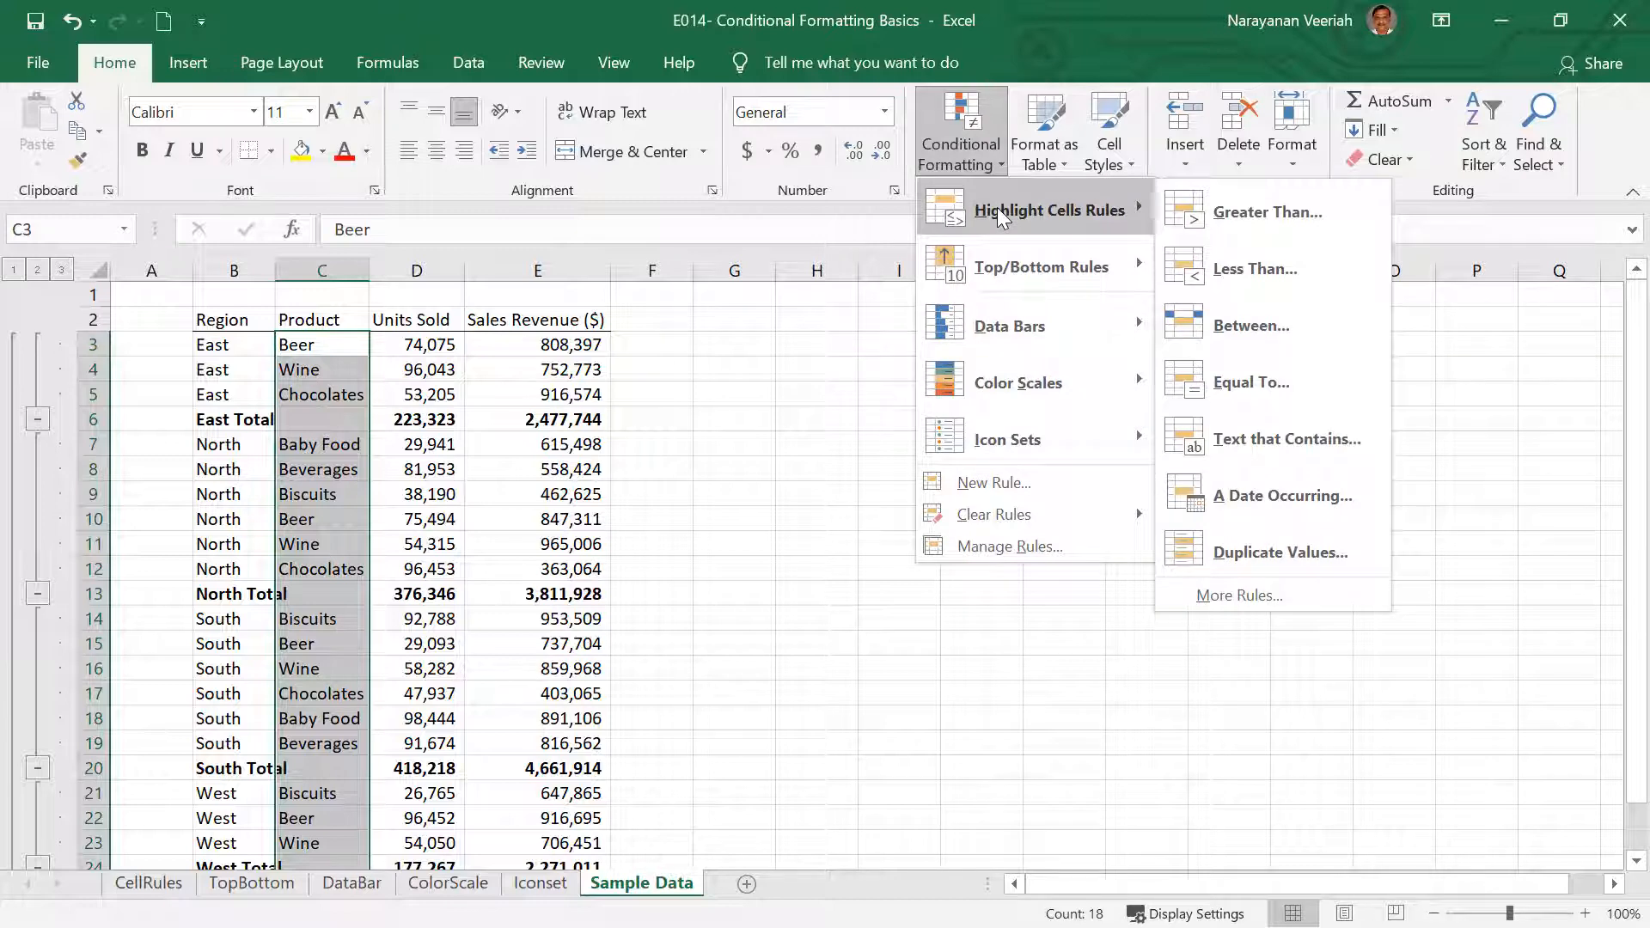
click(1250, 440)
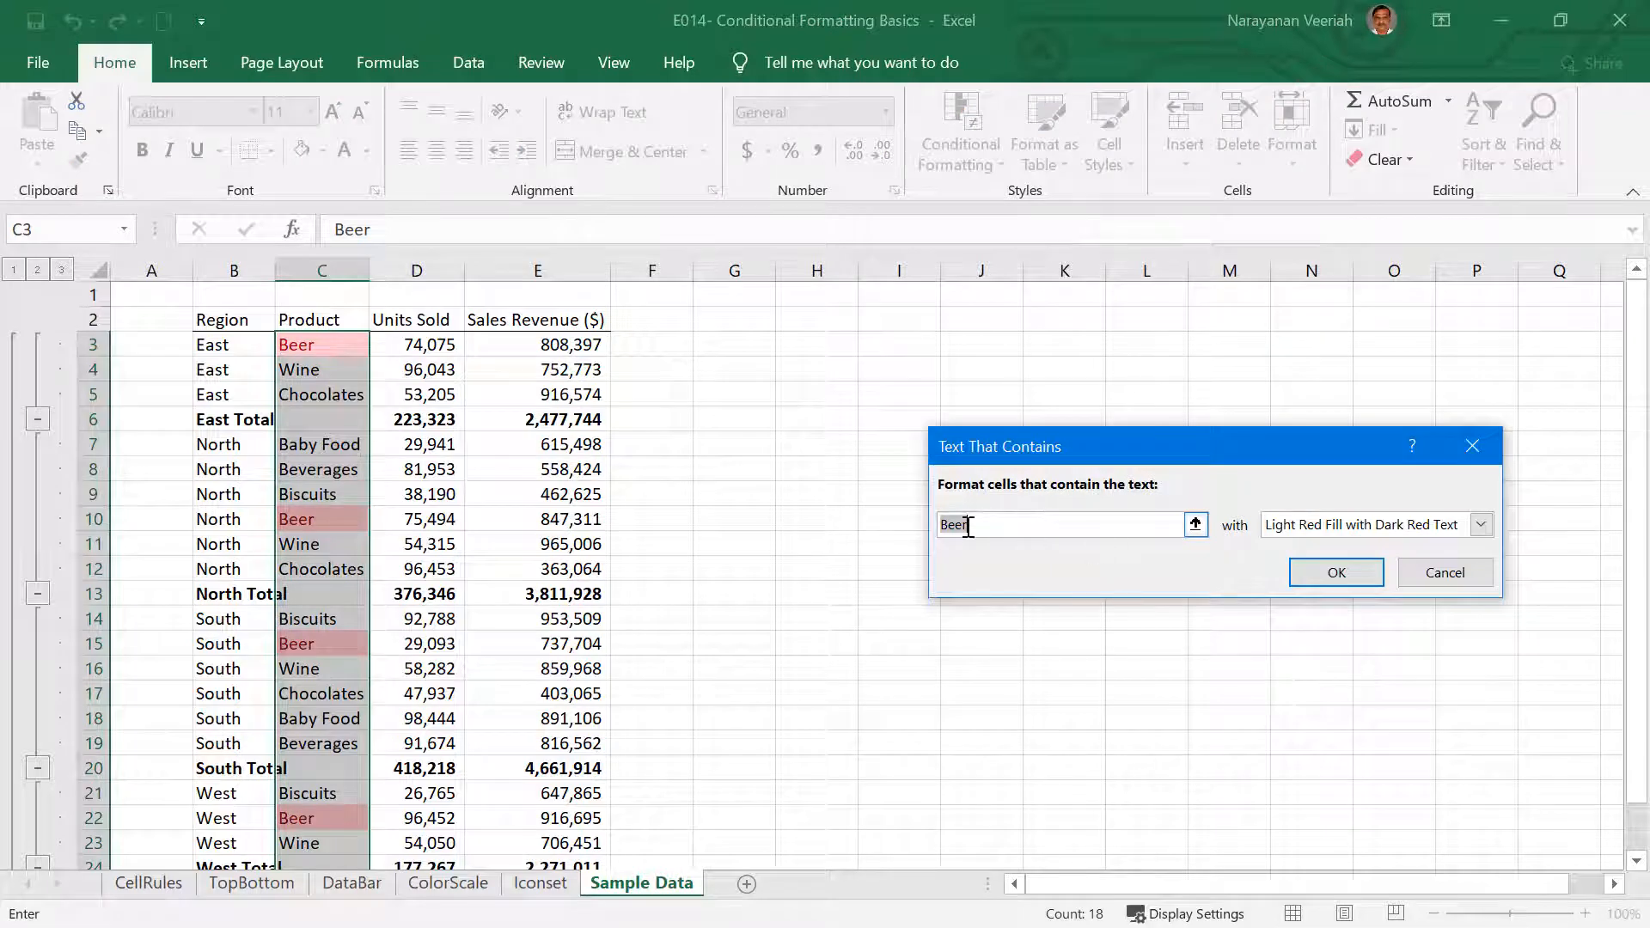
click(1196, 525)
click(322, 494)
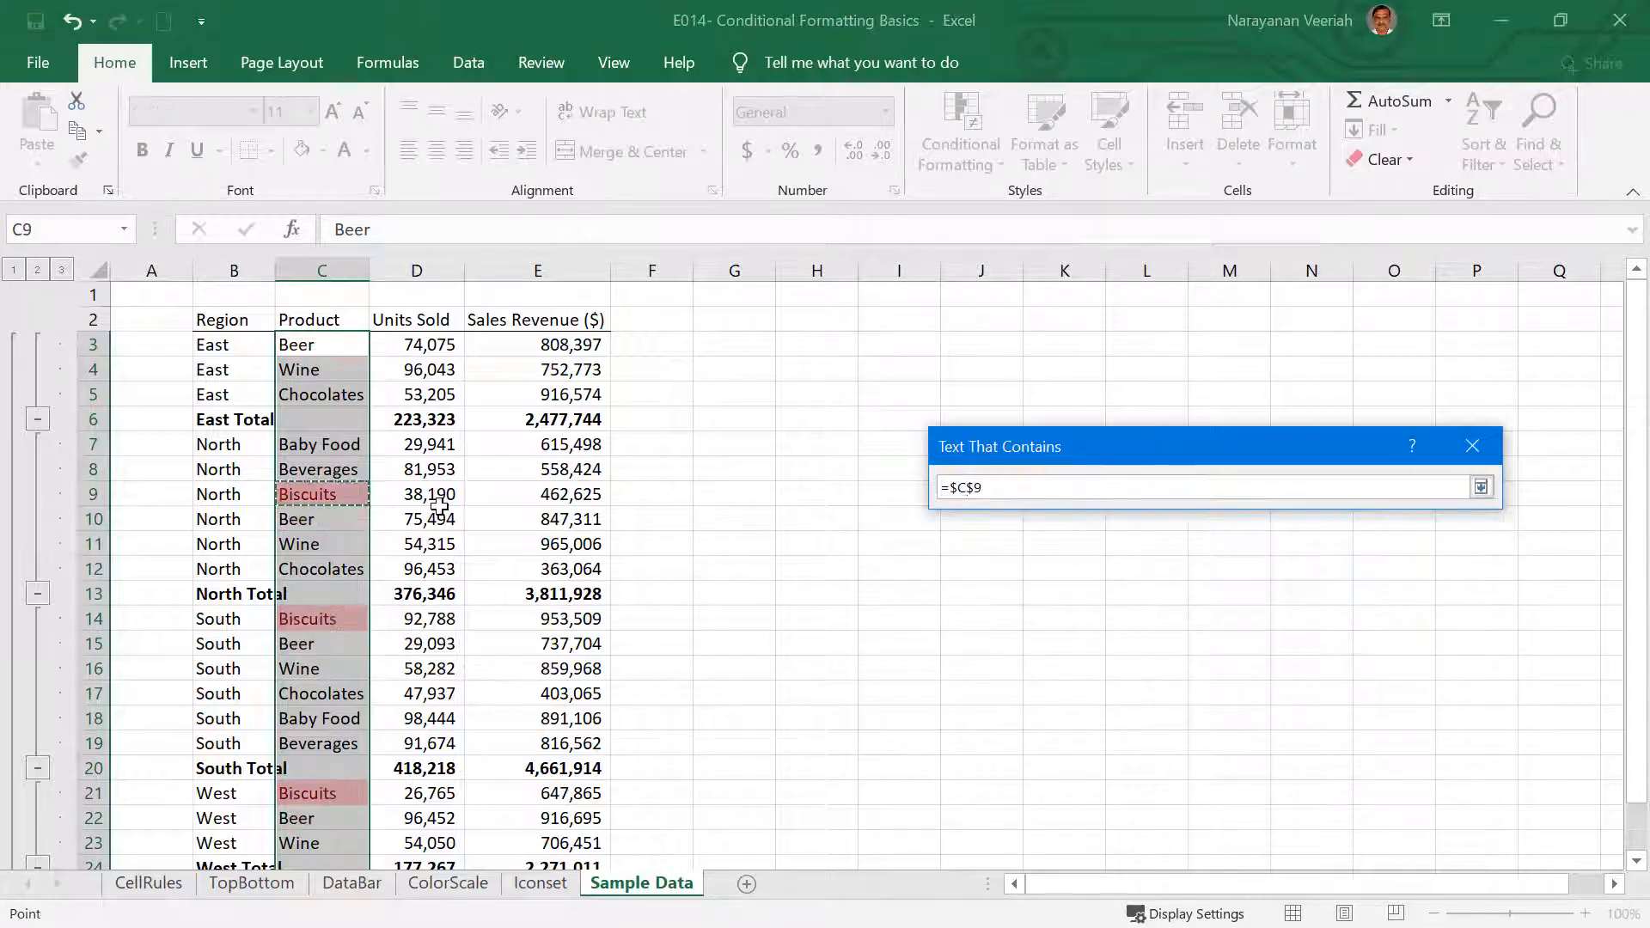
key(Return)
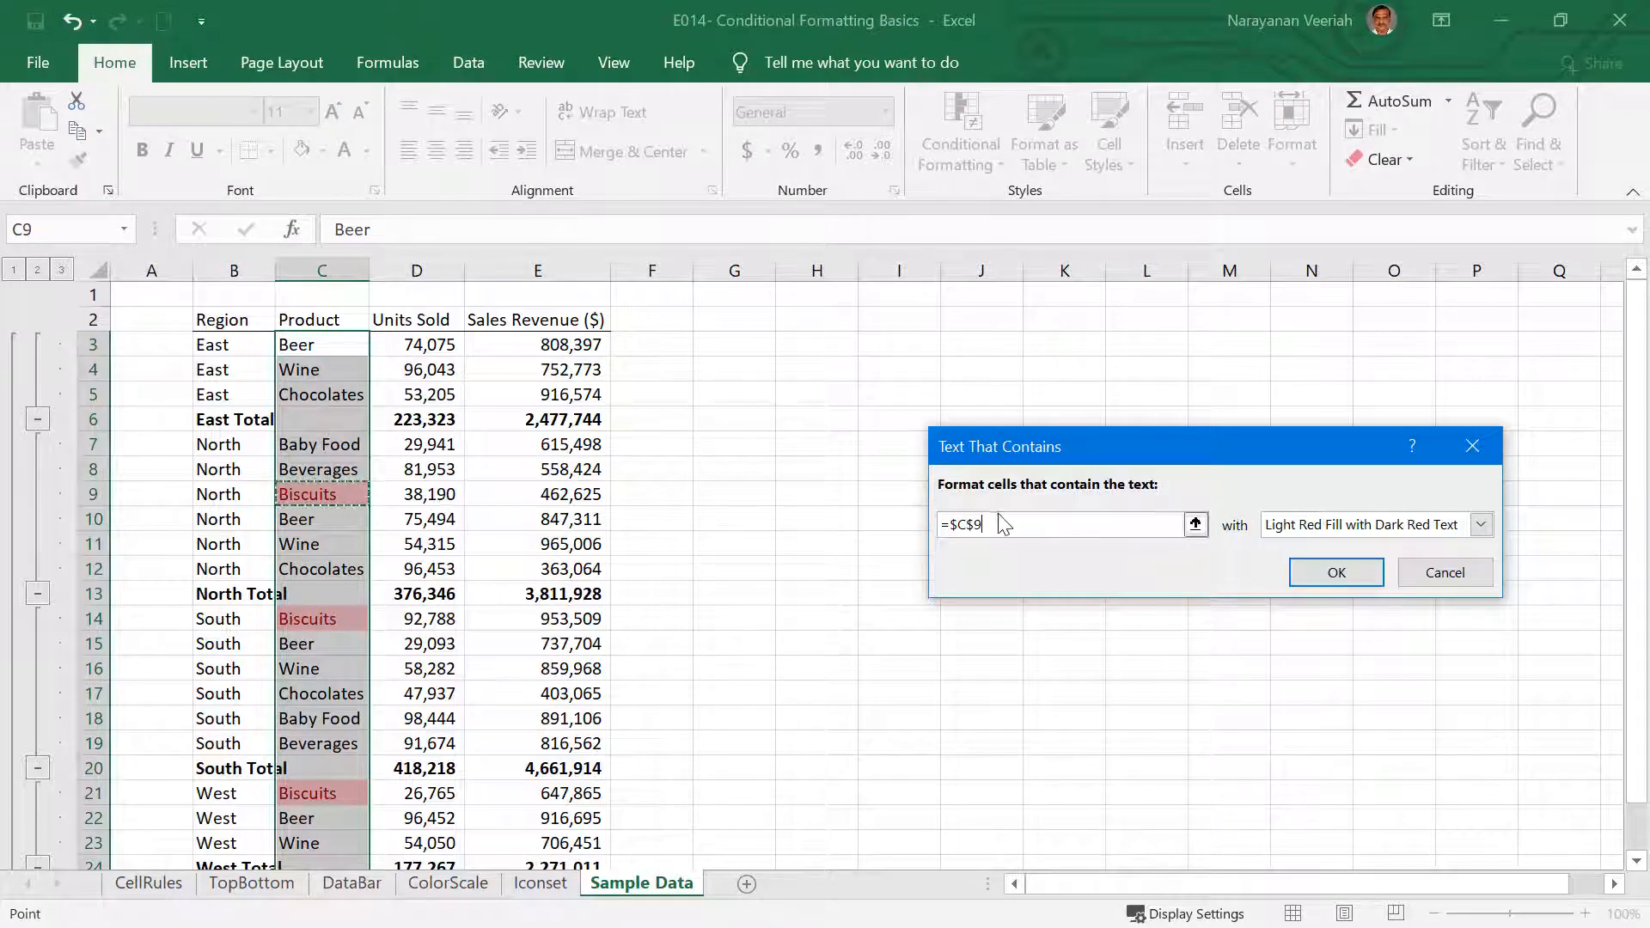
drag(1006, 523, 934, 520)
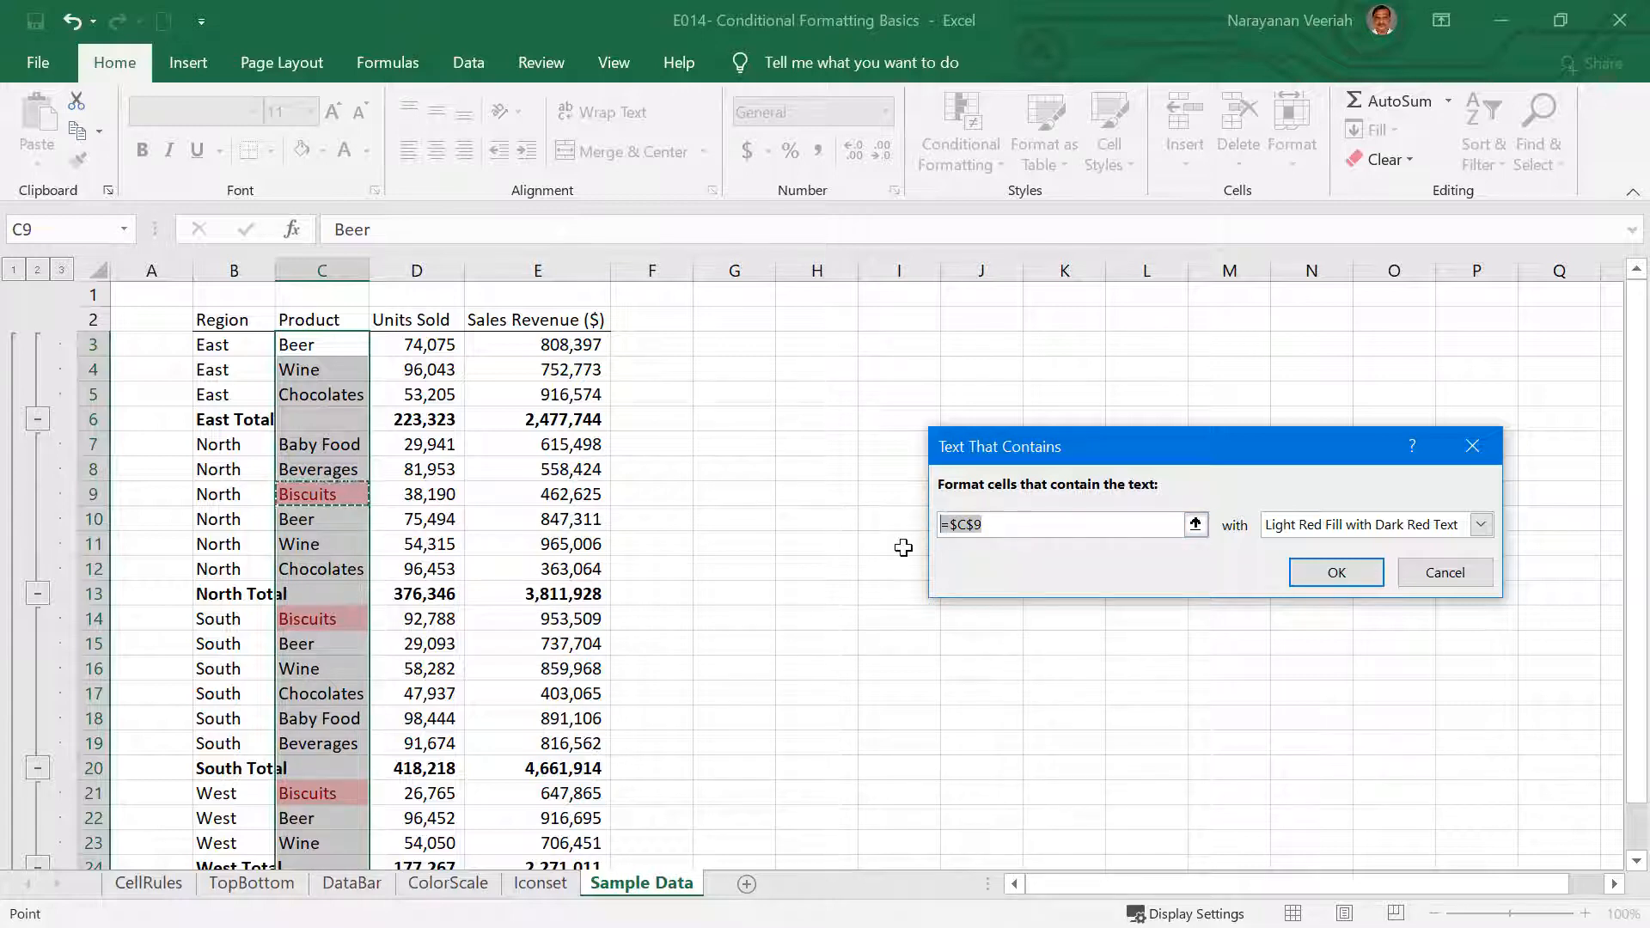
text(Biscuits)
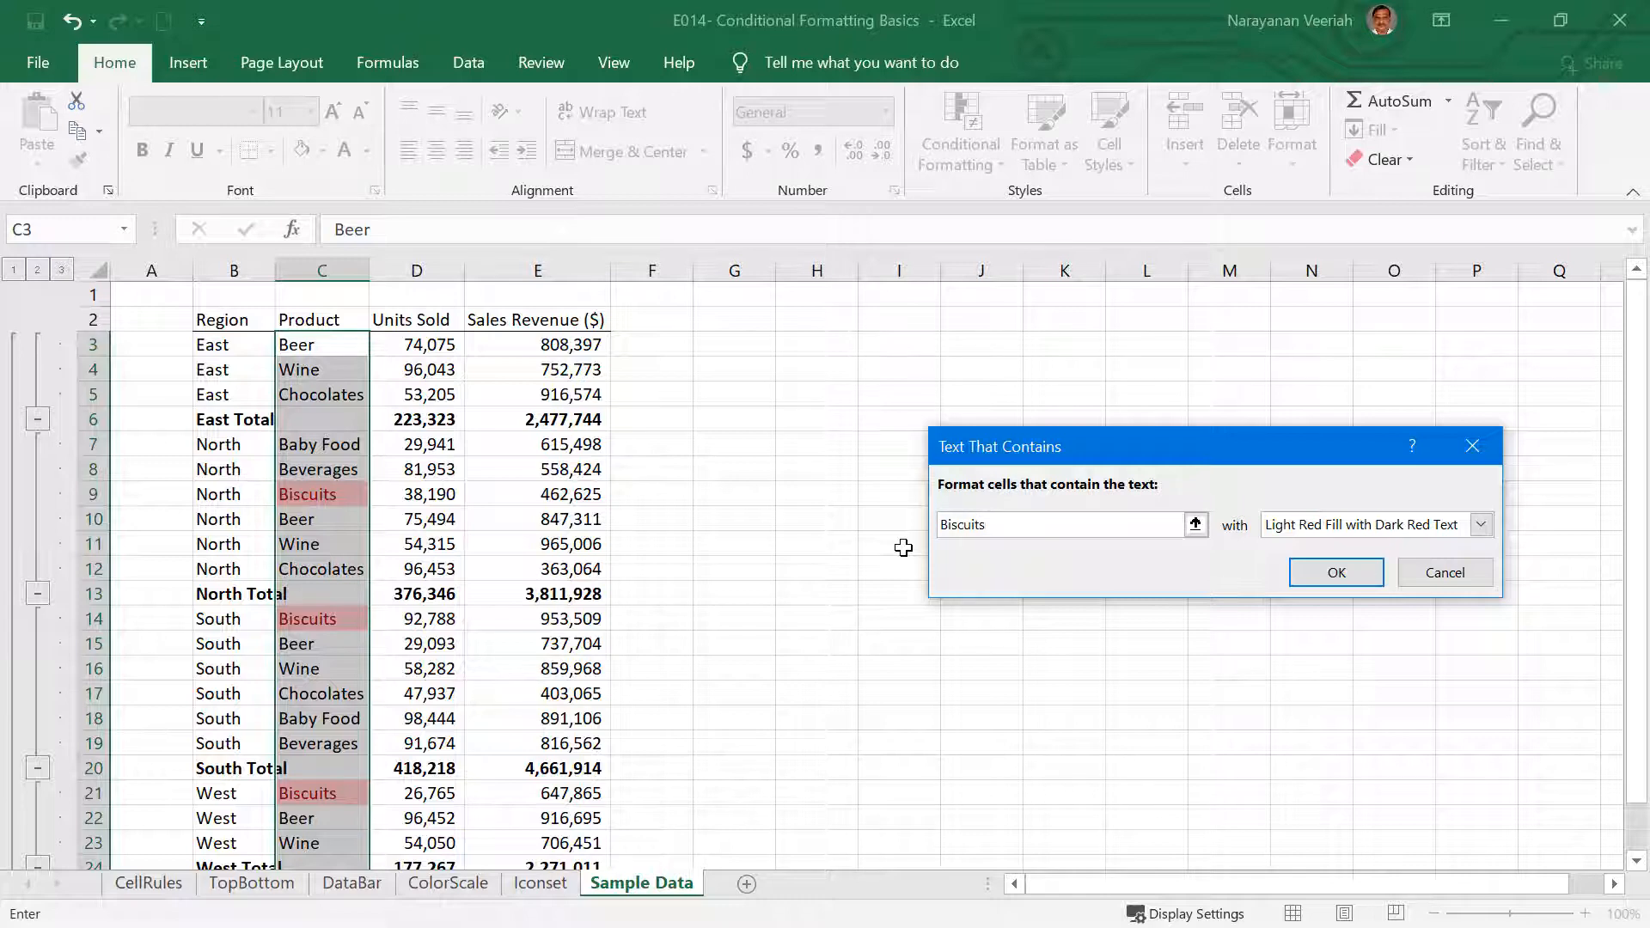
Step: Format the cells matching Biscuits with Light Red Fill with Dark Red Text and apply the rule
click(1481, 526)
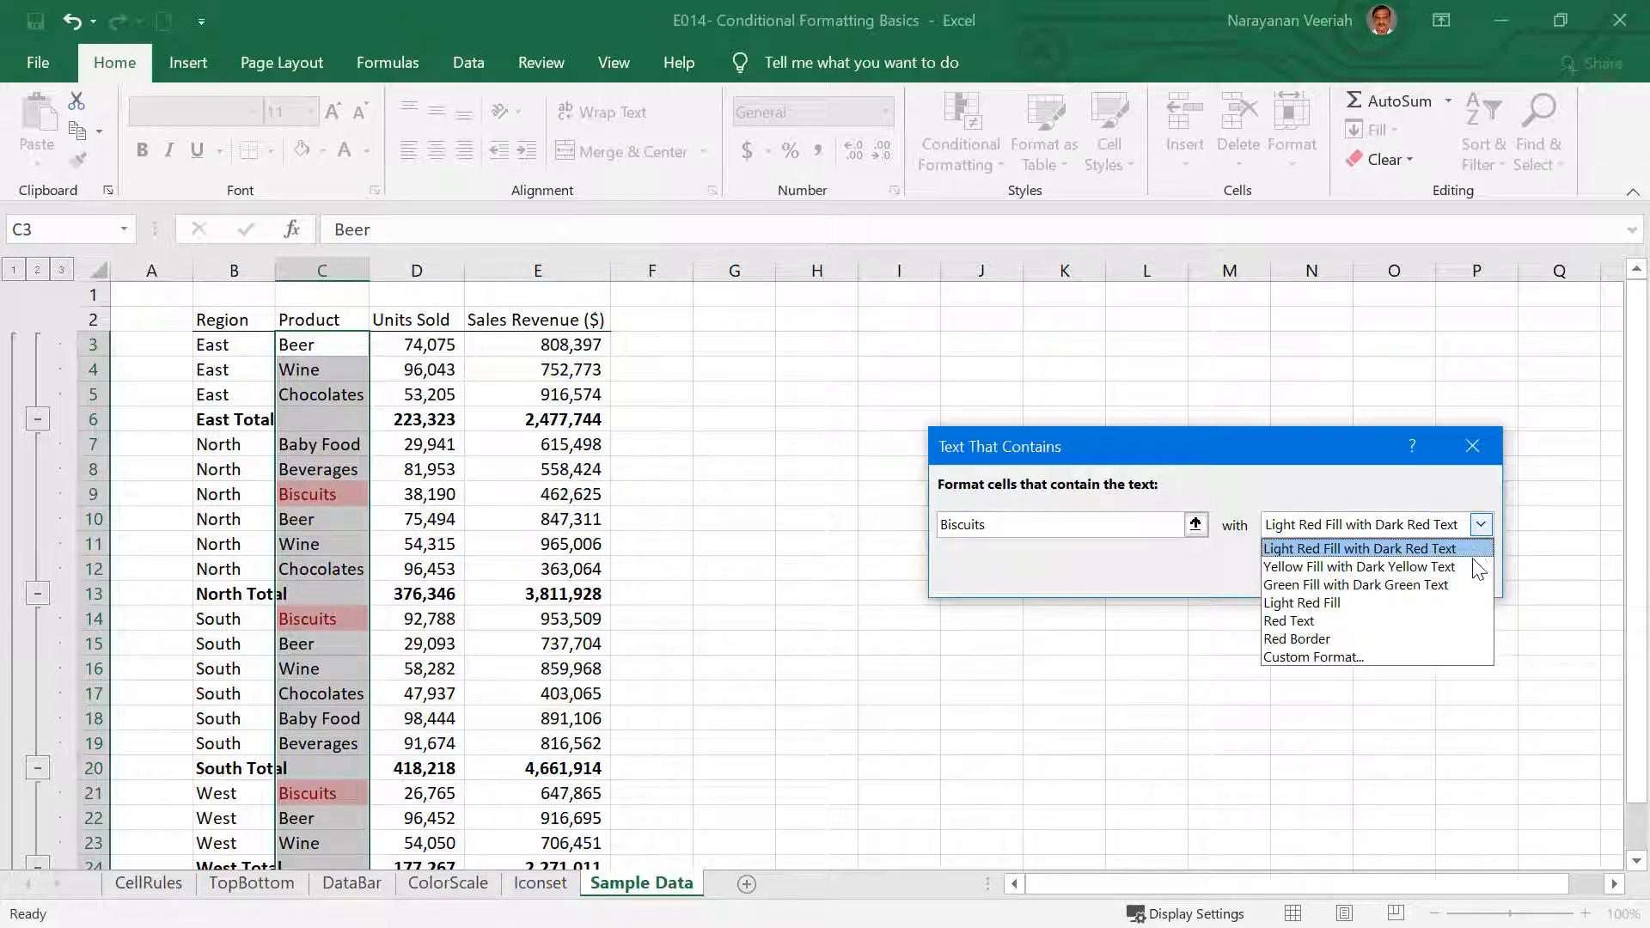
click(1482, 525)
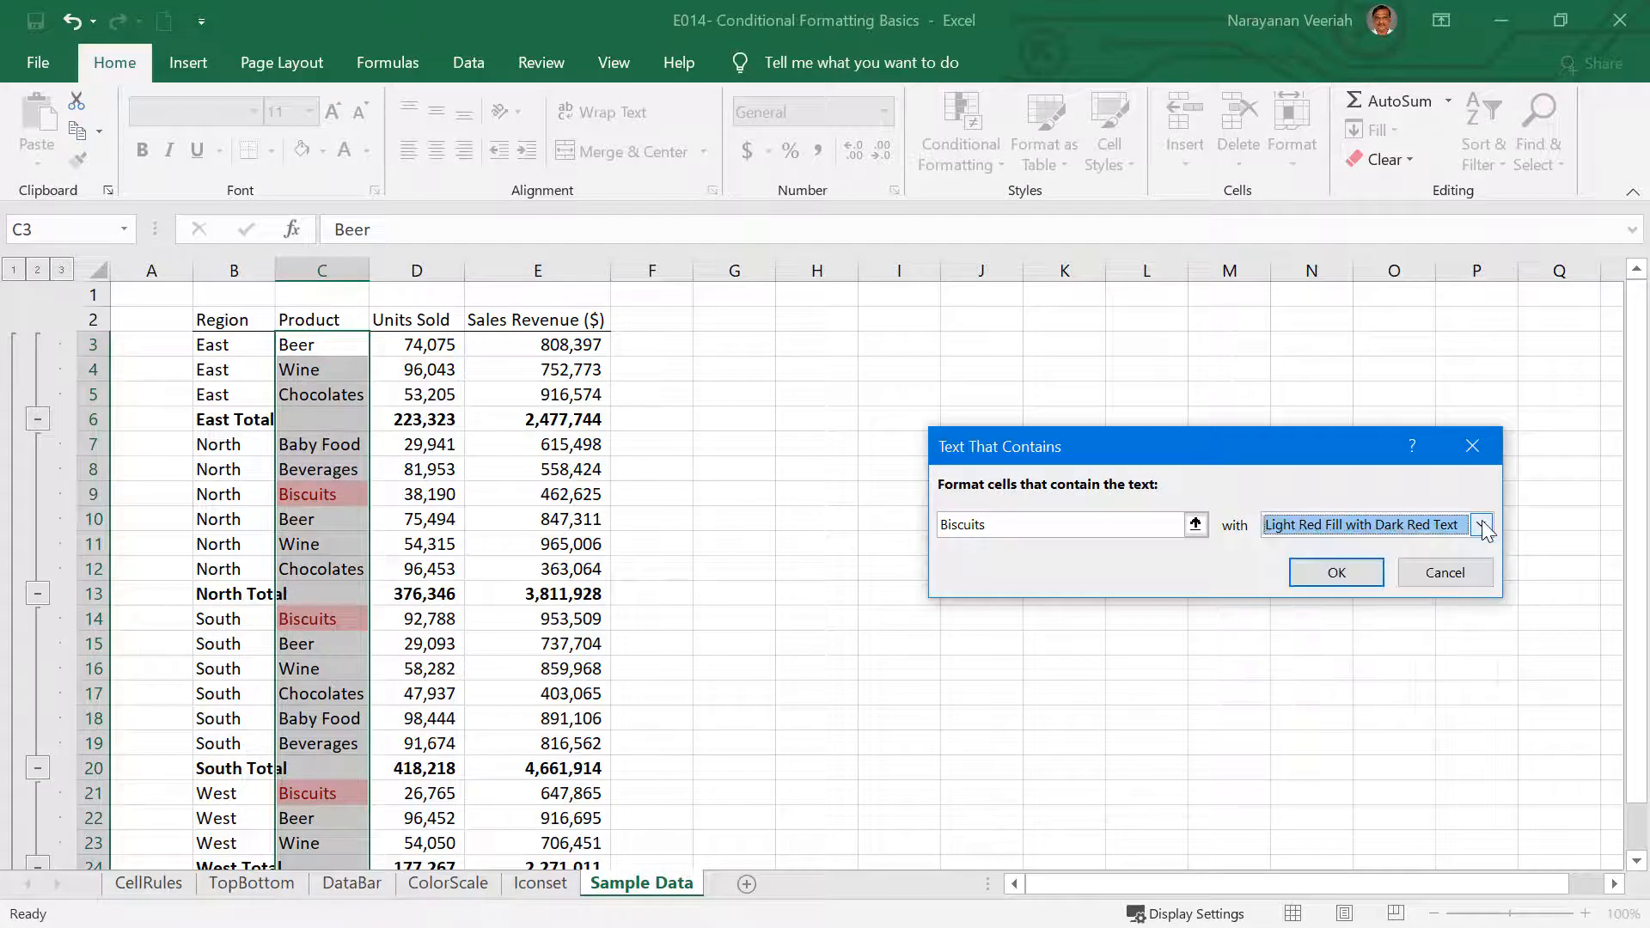
click(1482, 526)
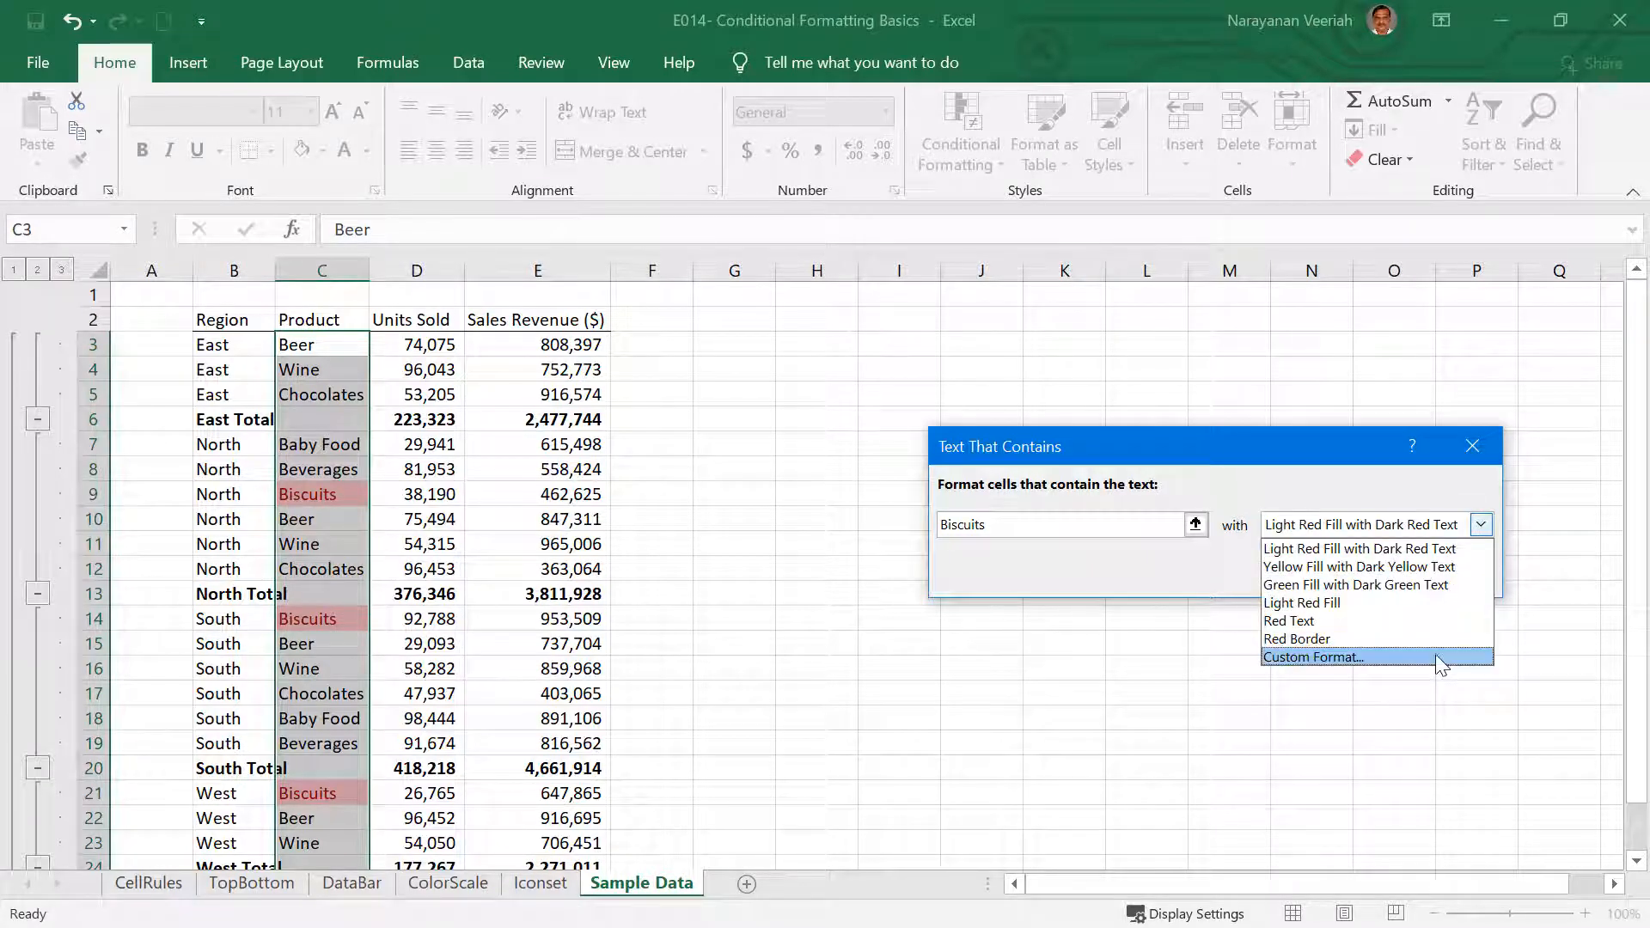
click(1375, 549)
click(1320, 578)
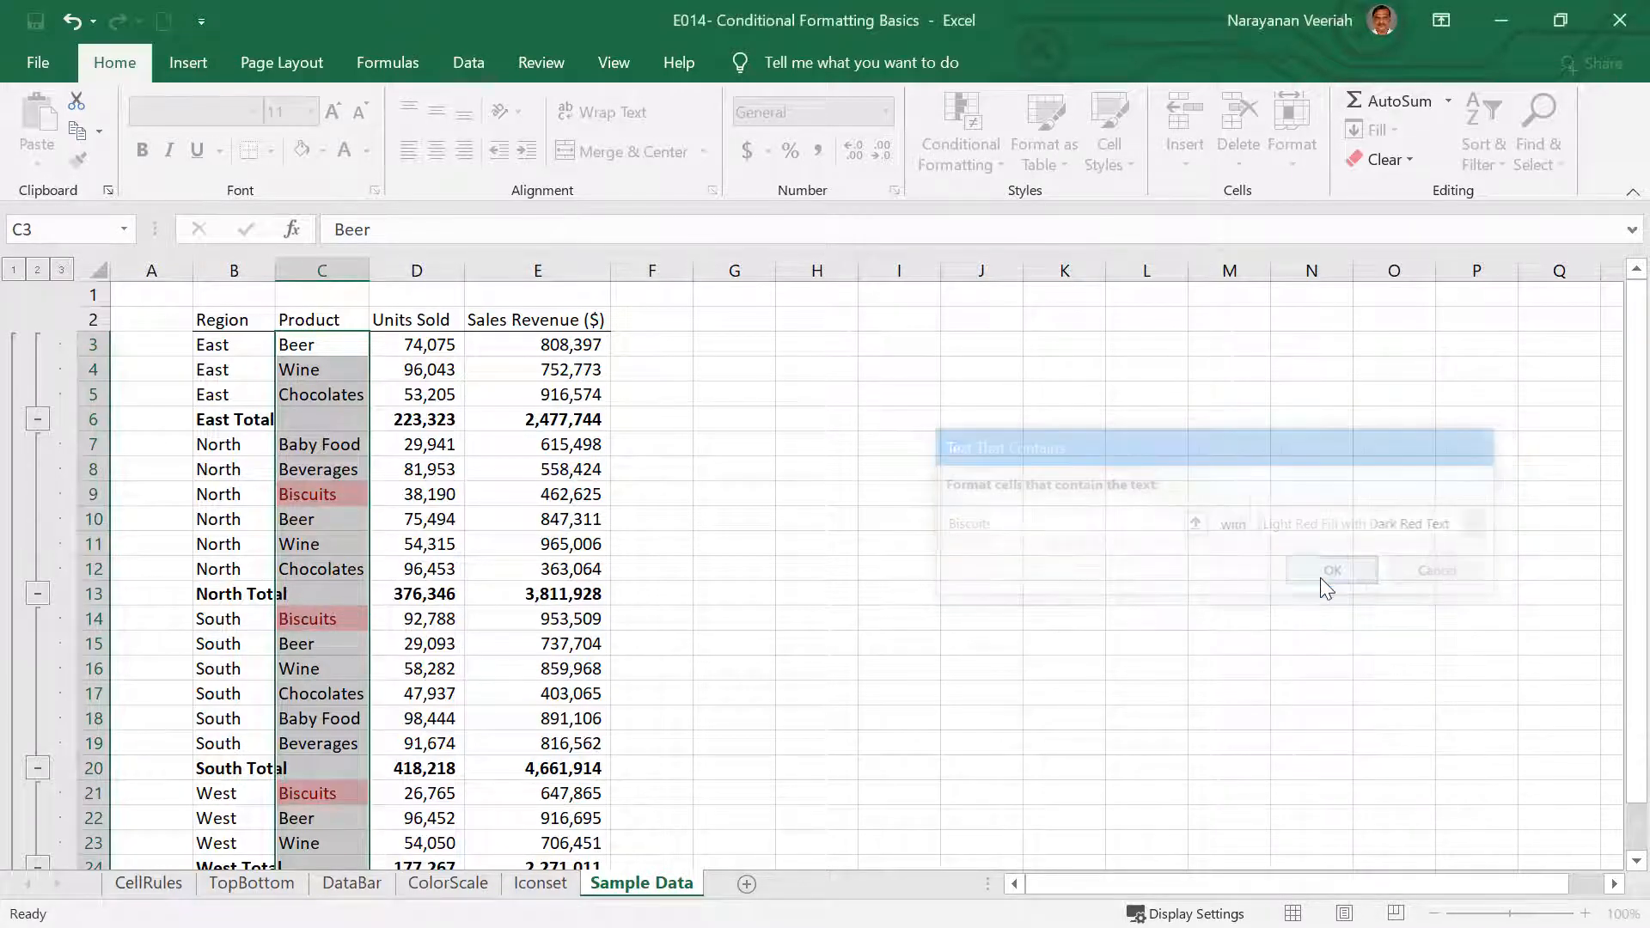
click(1035, 593)
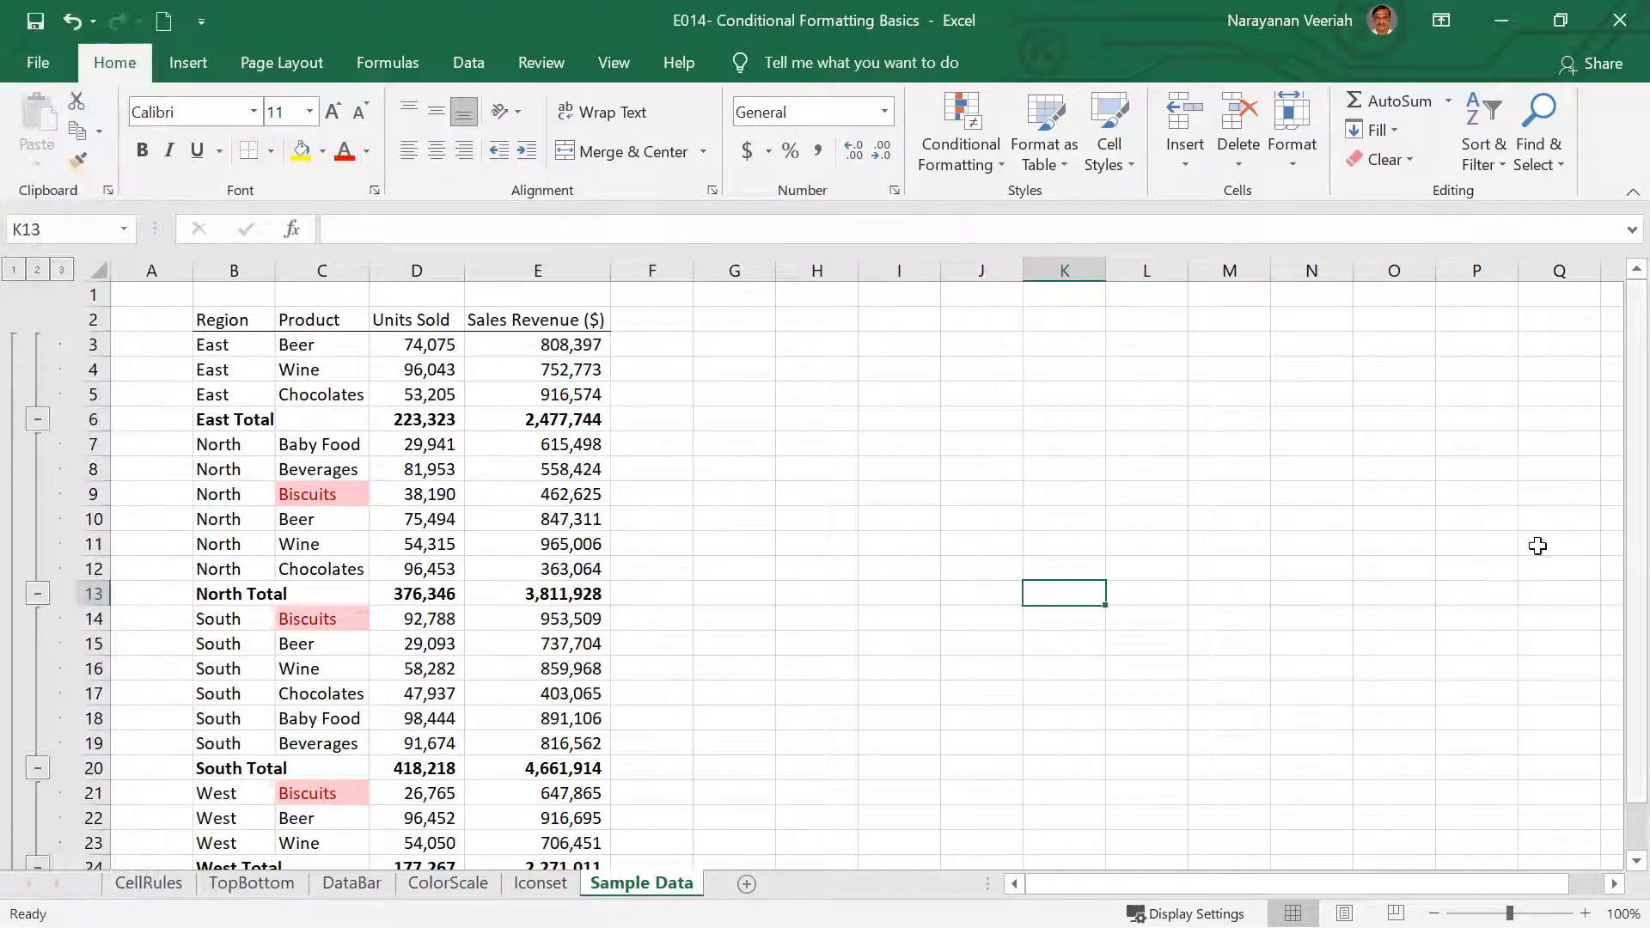
Step: Set up a Less Than highlight rule on the Sales Revenue cells E3:E25 with the threshold 500000
click(566, 345)
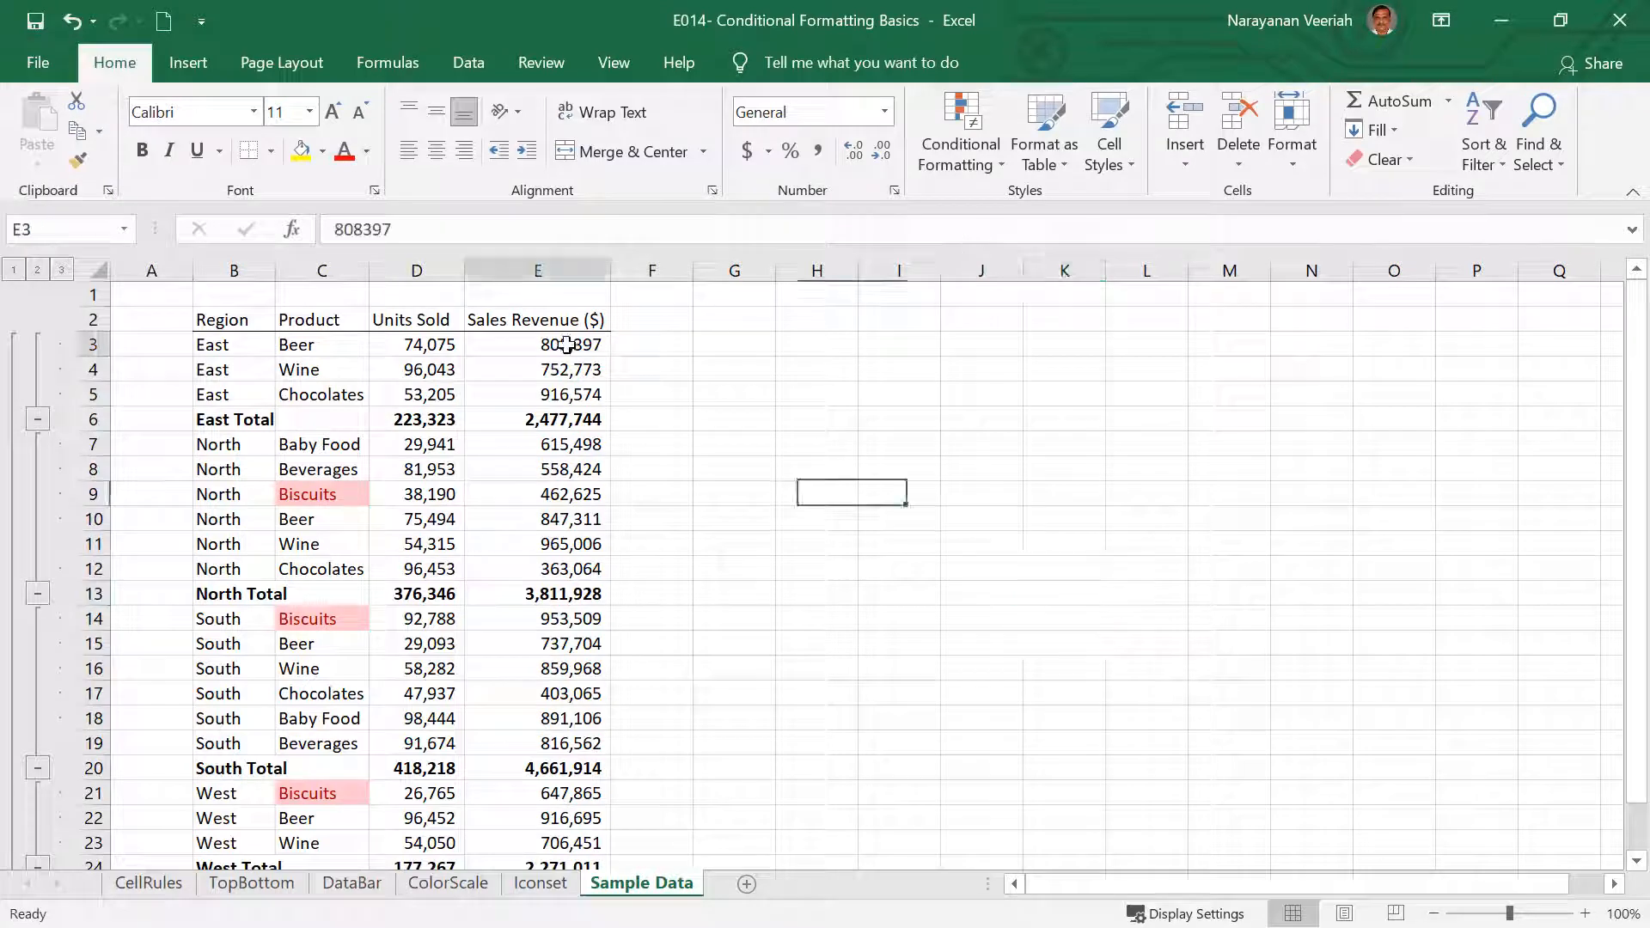
drag(567, 345, 555, 864)
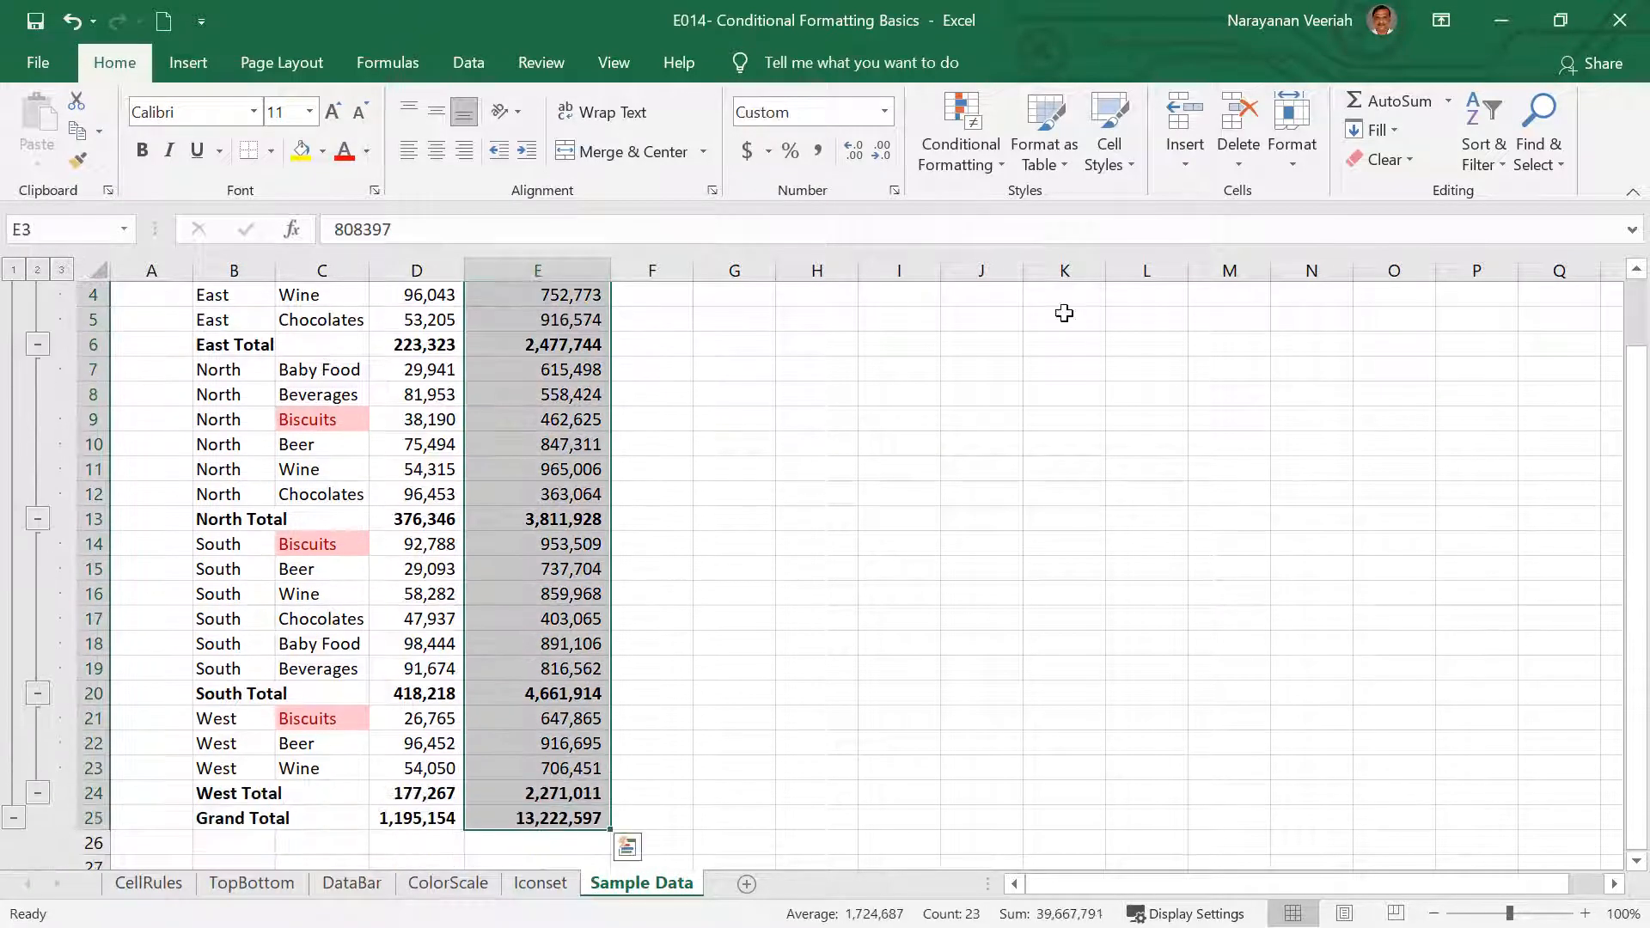
click(991, 168)
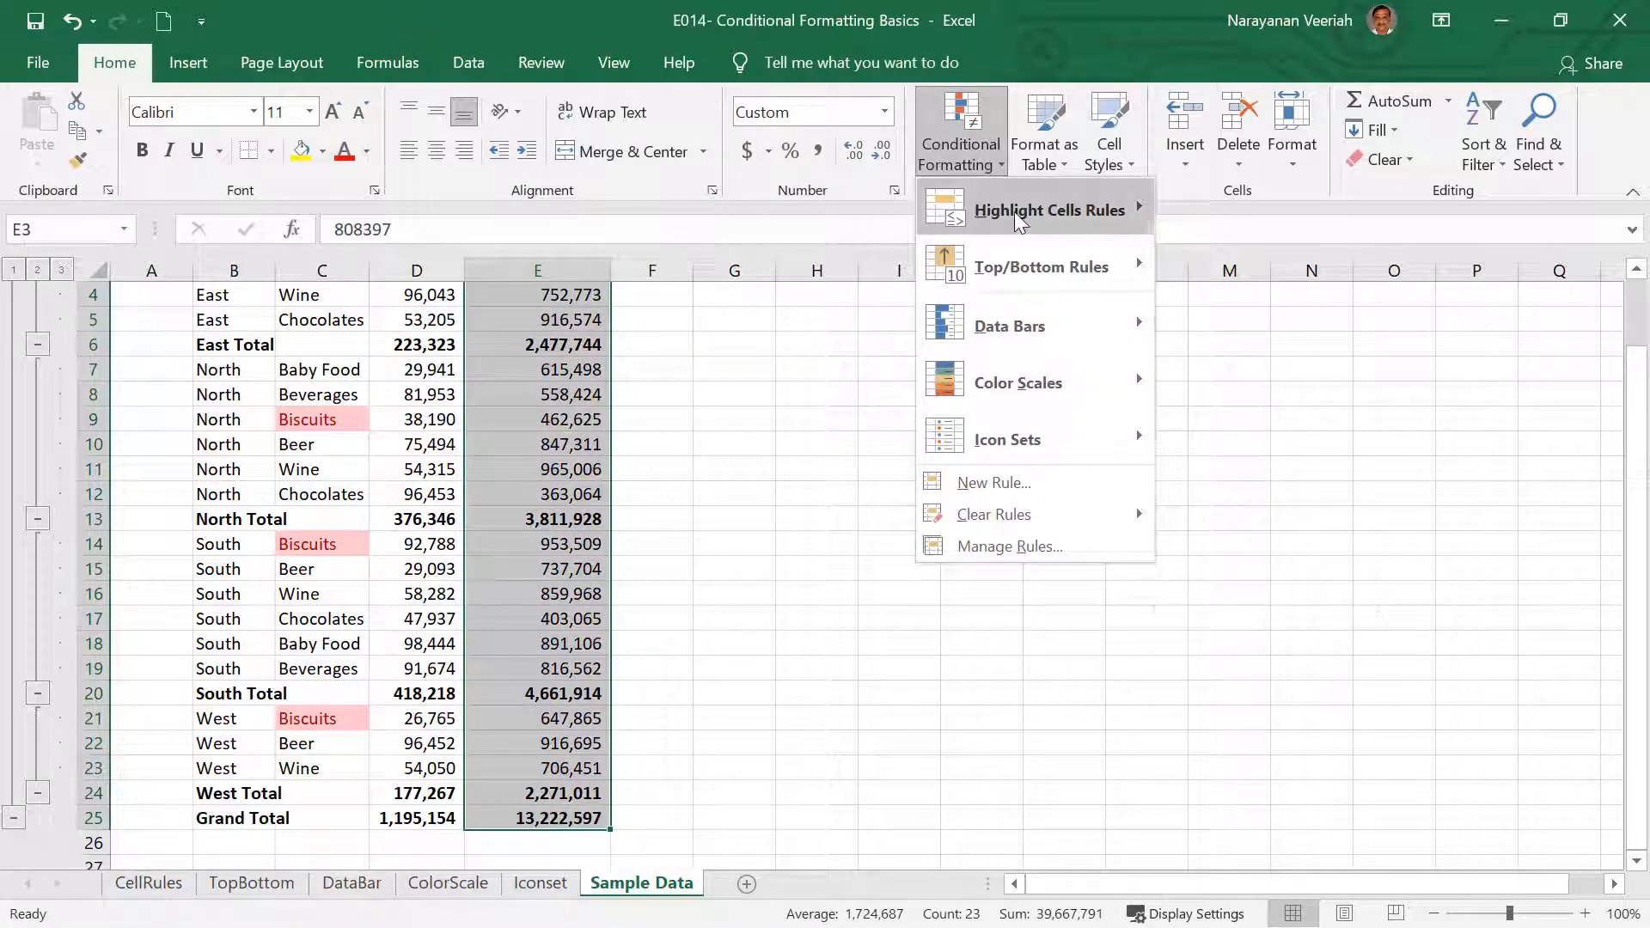
mouse_move(1014, 211)
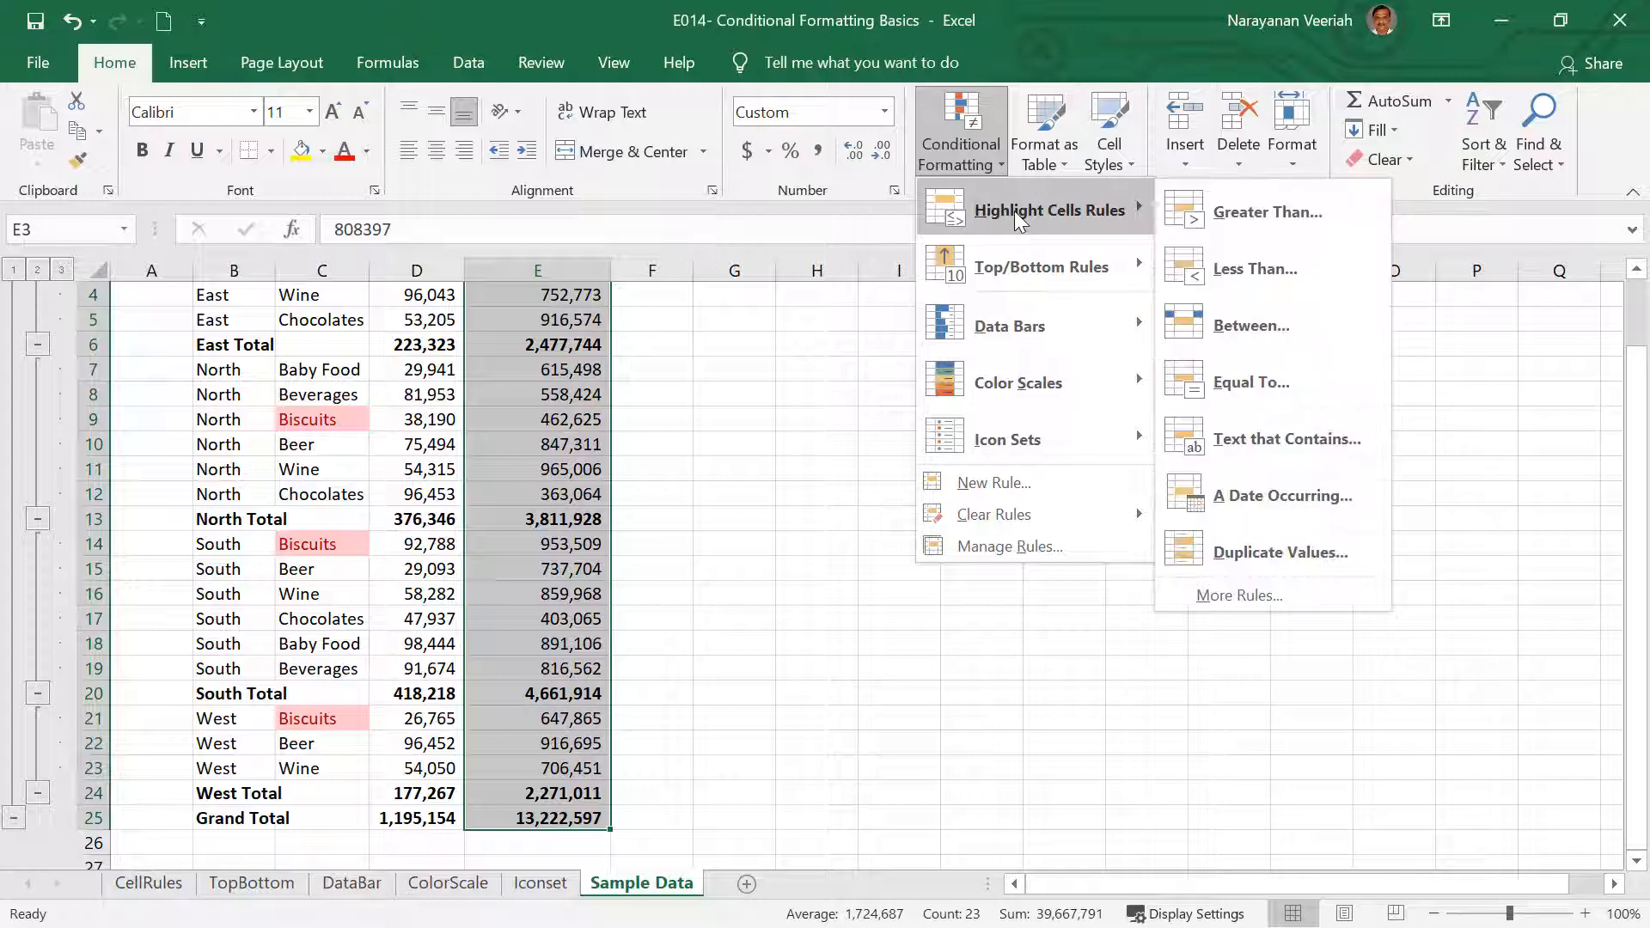
click(1257, 269)
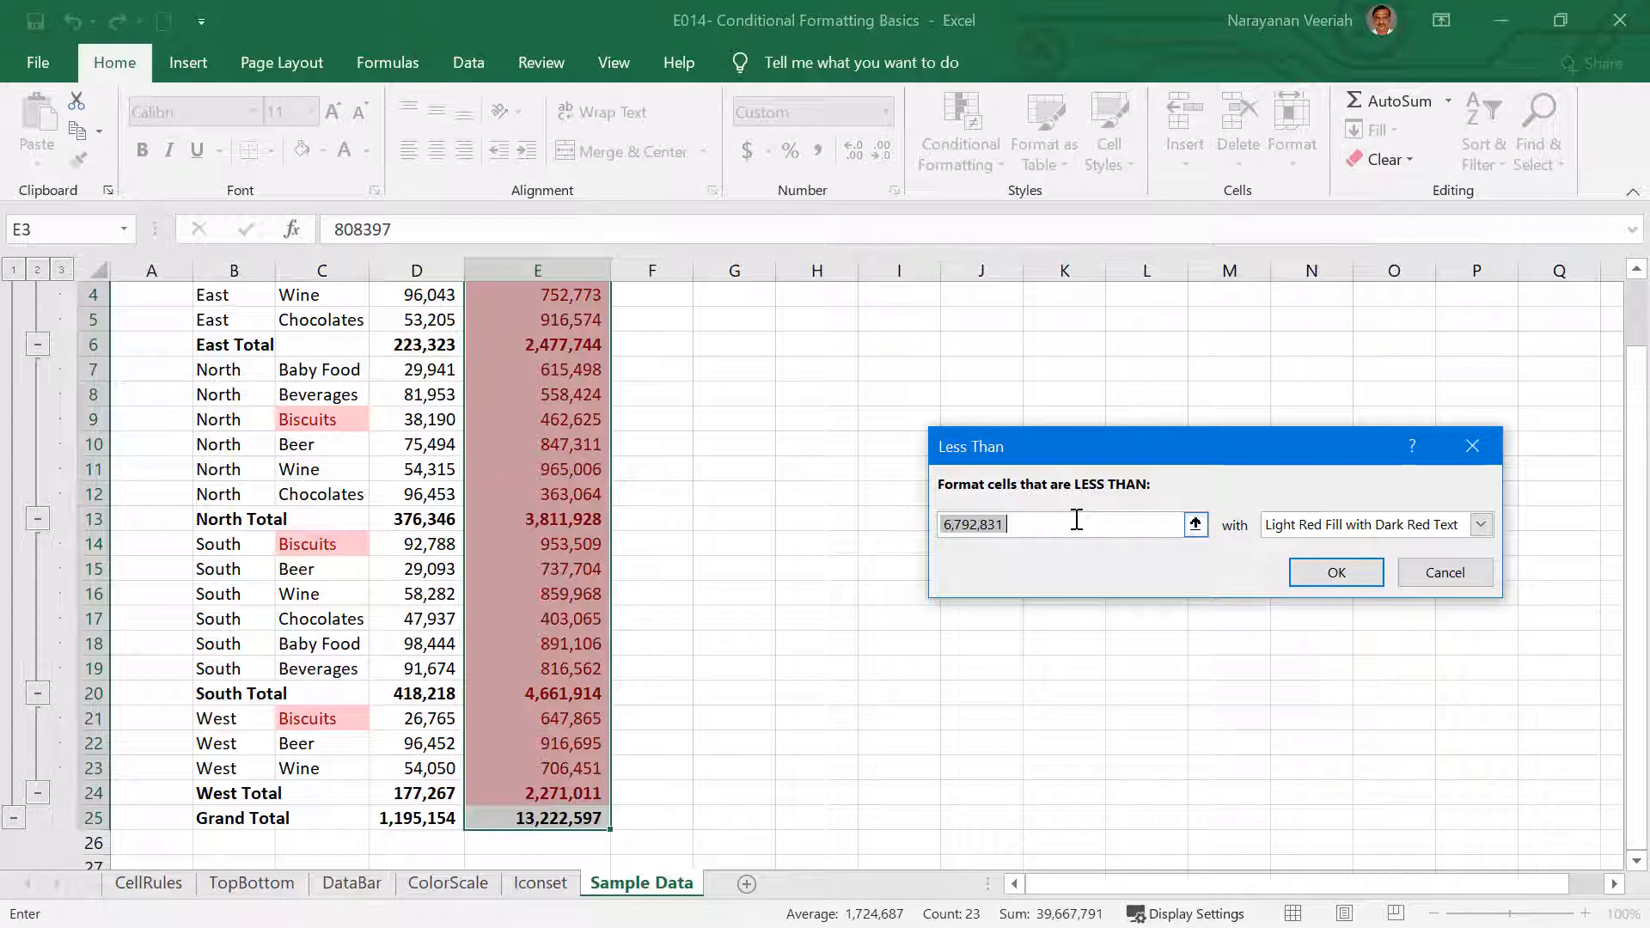
text(50)
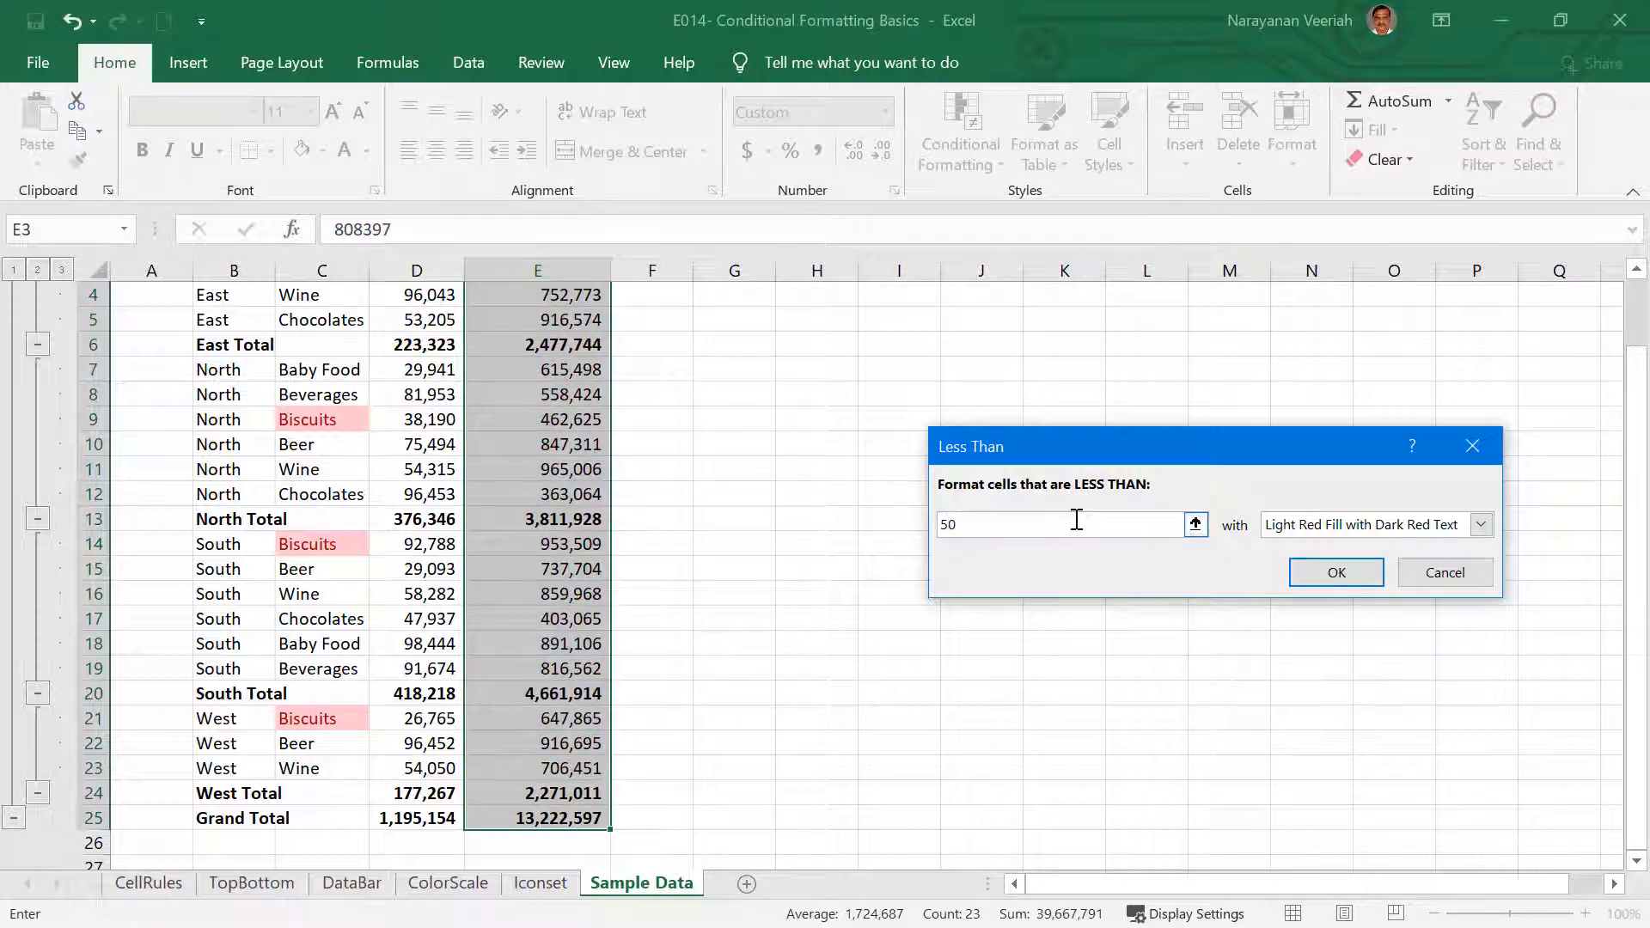
text(0000)
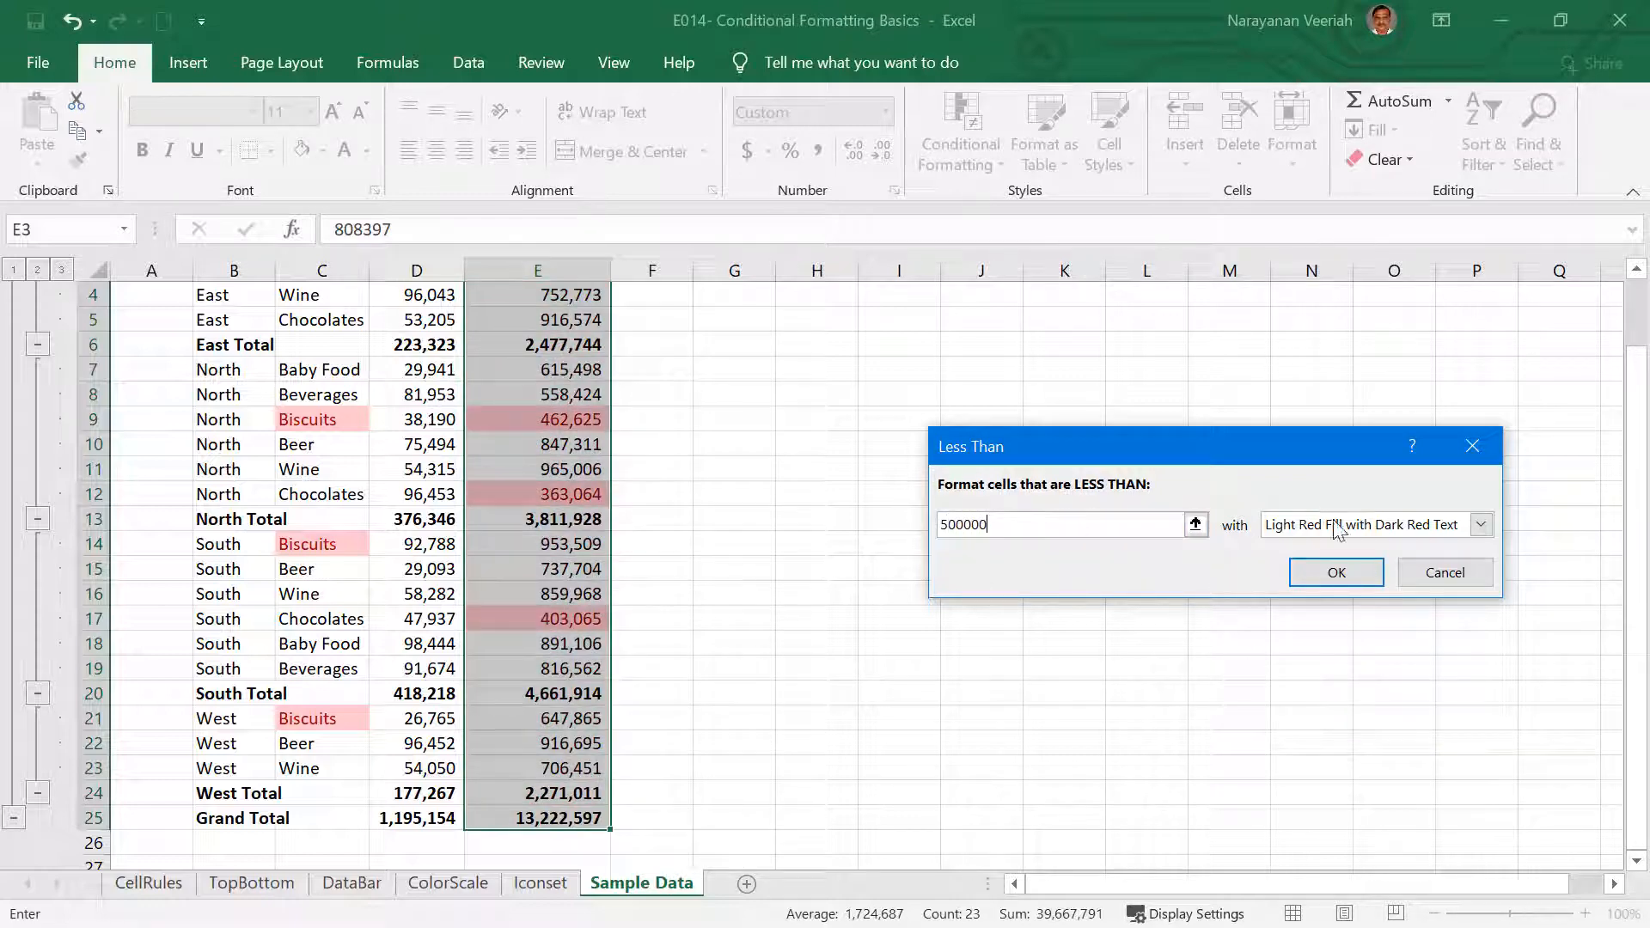
Step: Format the cells matching the Less Than rule with Yellow Fill with Dark Yellow Text and apply it
click(1481, 525)
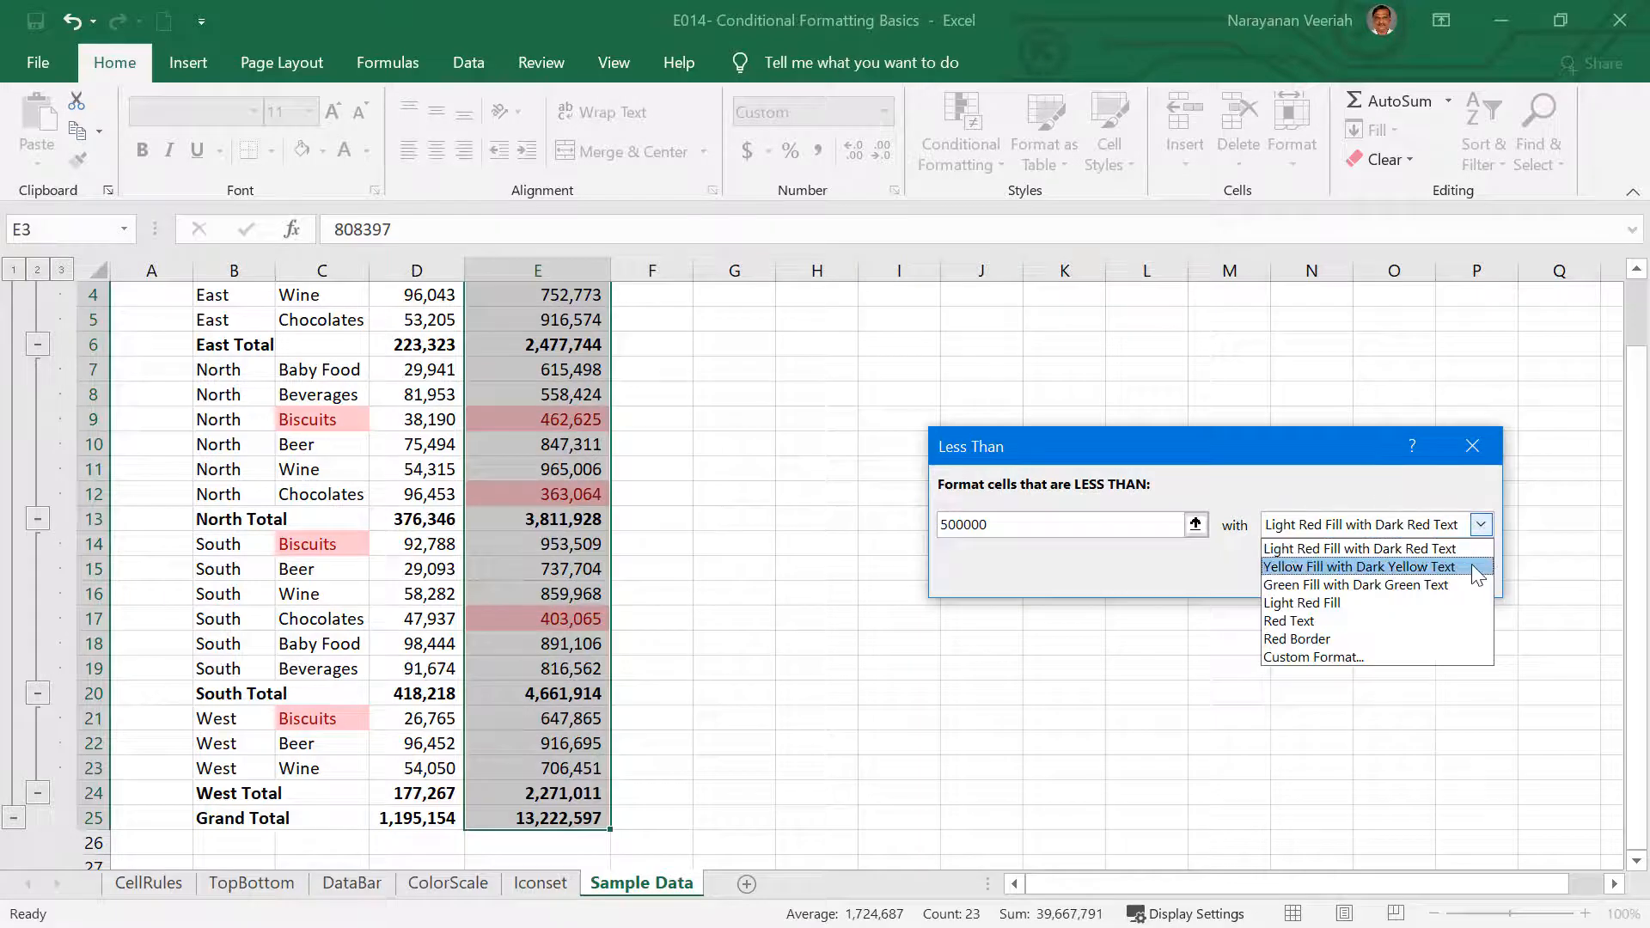
click(1472, 565)
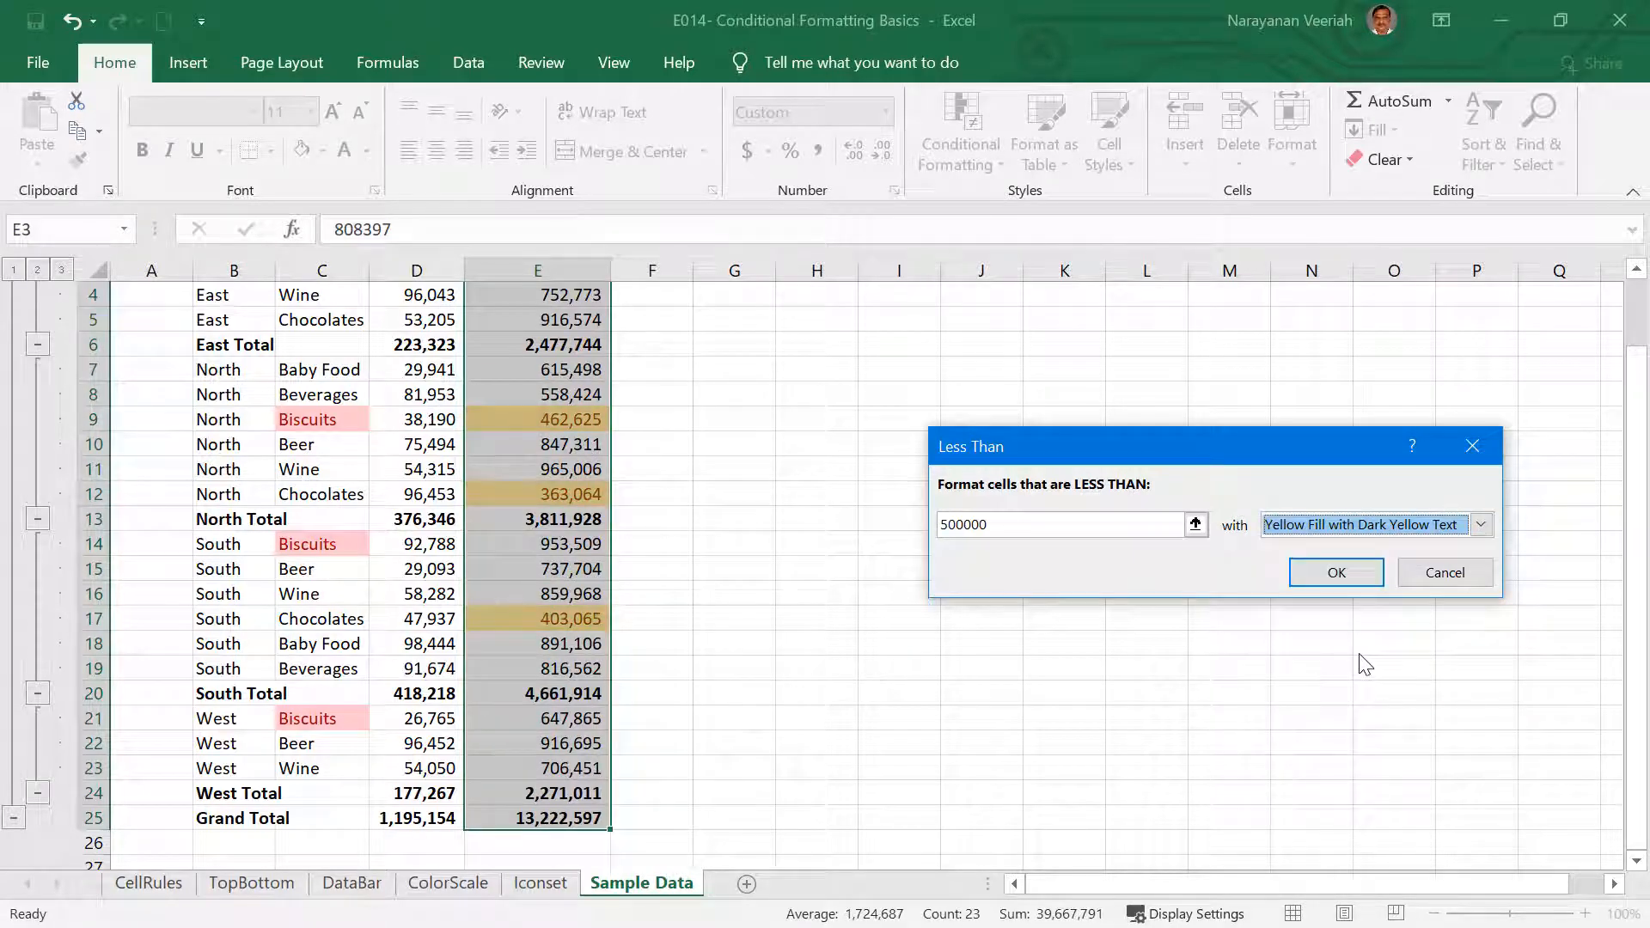
click(1339, 573)
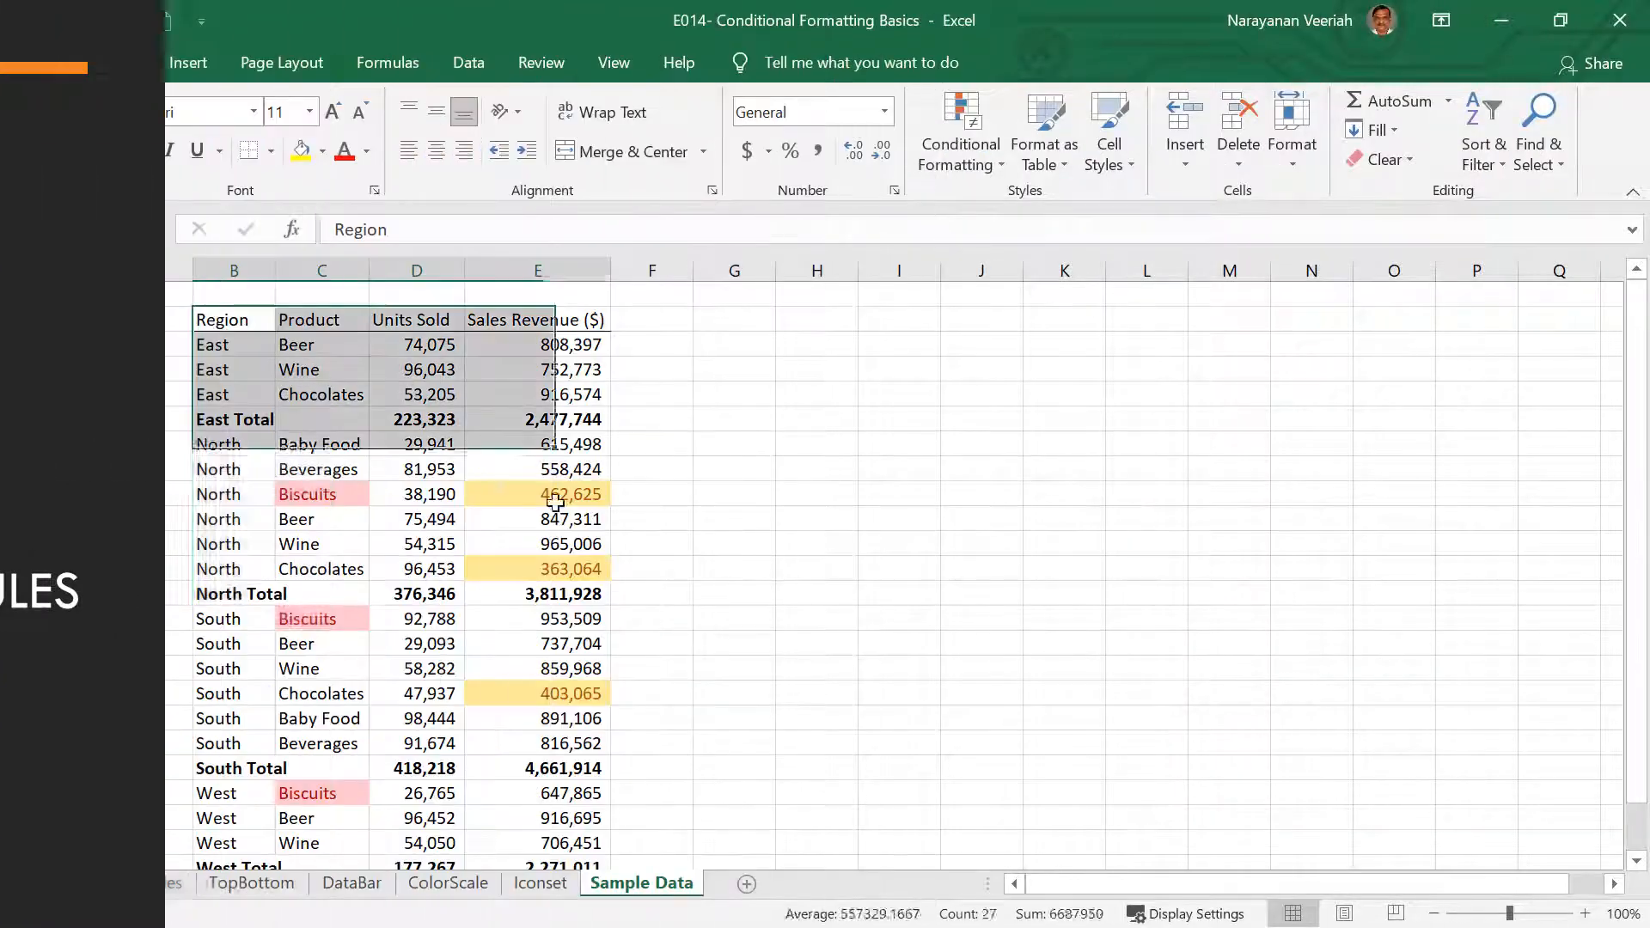
Step: Open the Sales Revenue rule "Cell Value < 500000" for editing in the Conditional Formatting Rules Manager, with the whole table B2:E25 selected
drag(602, 344, 593, 830)
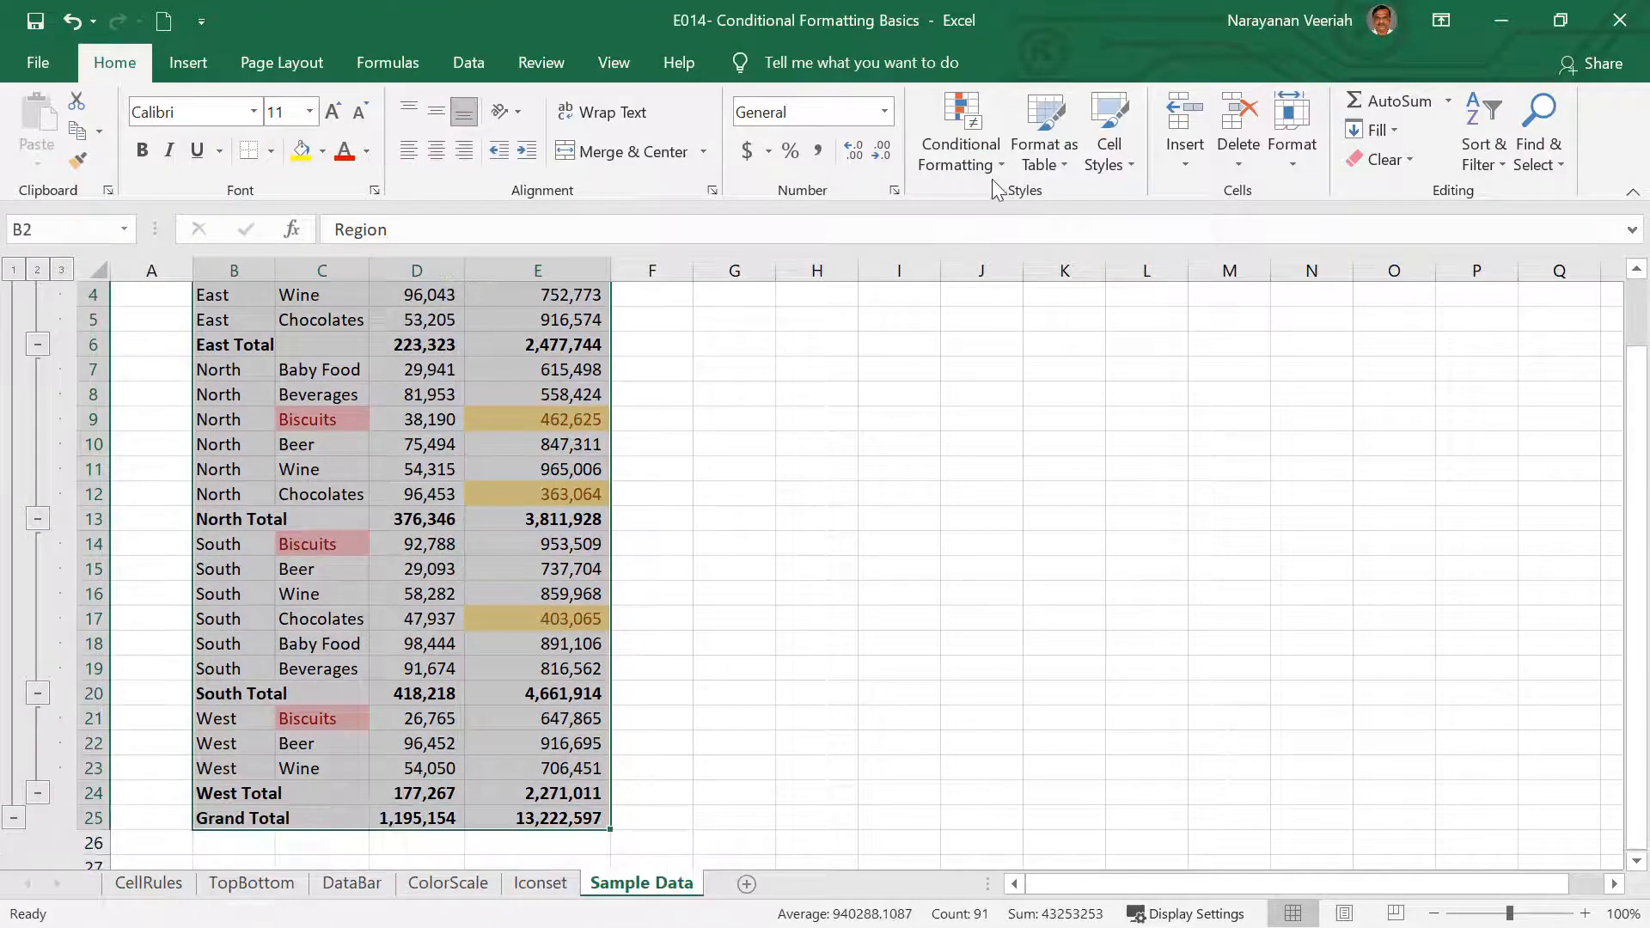
click(997, 167)
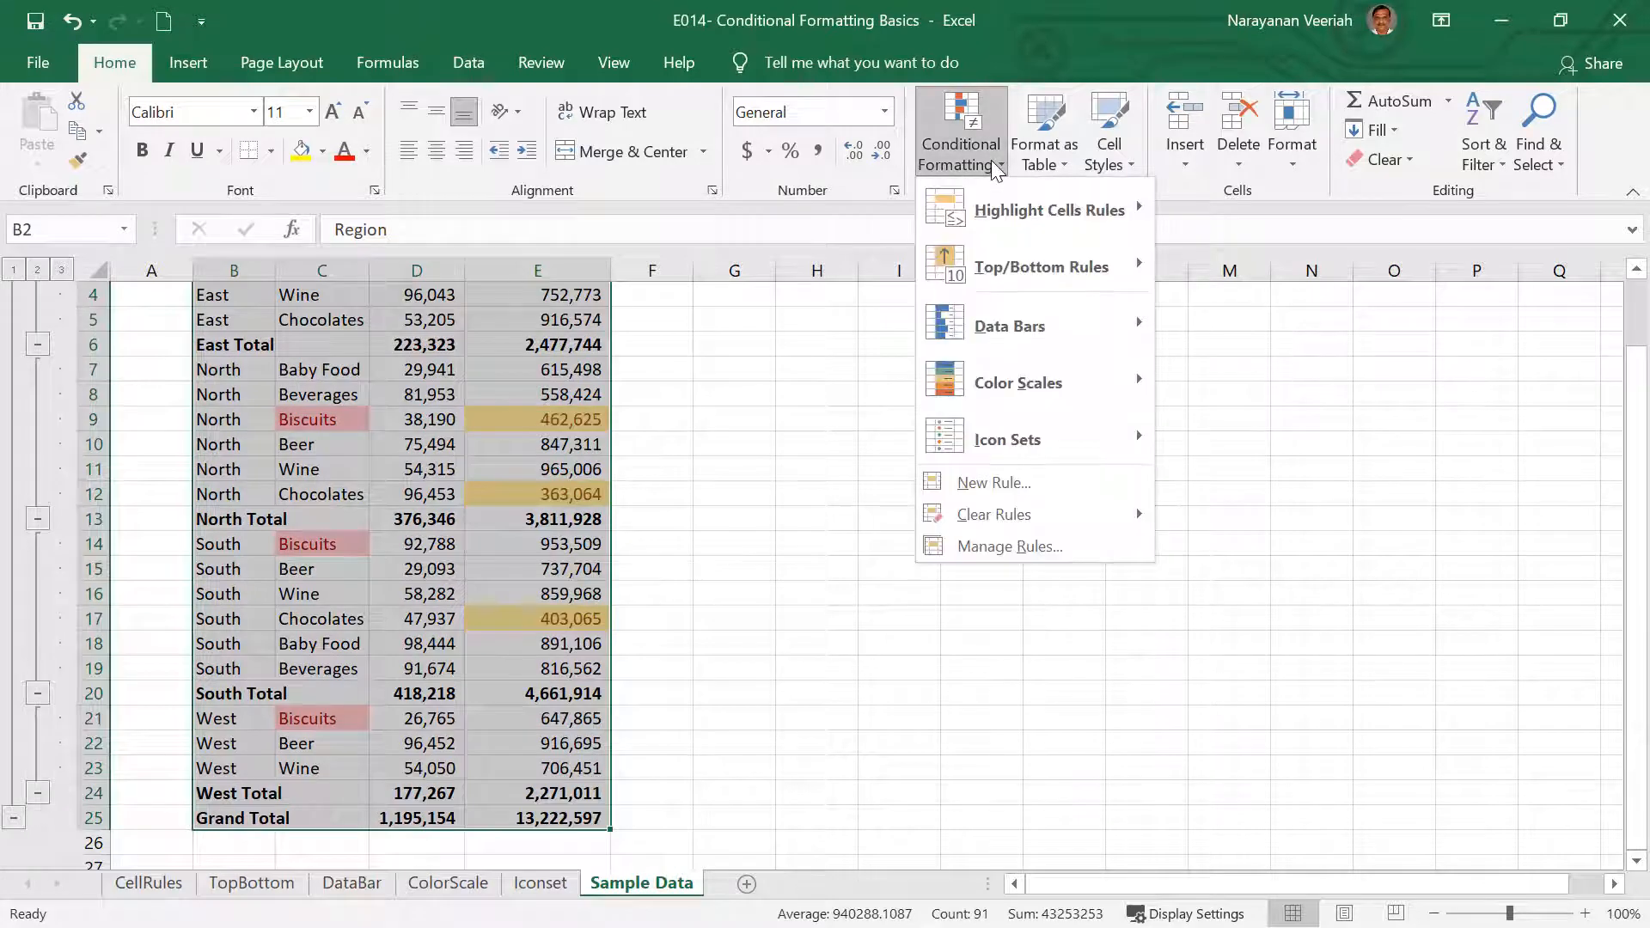
click(1049, 550)
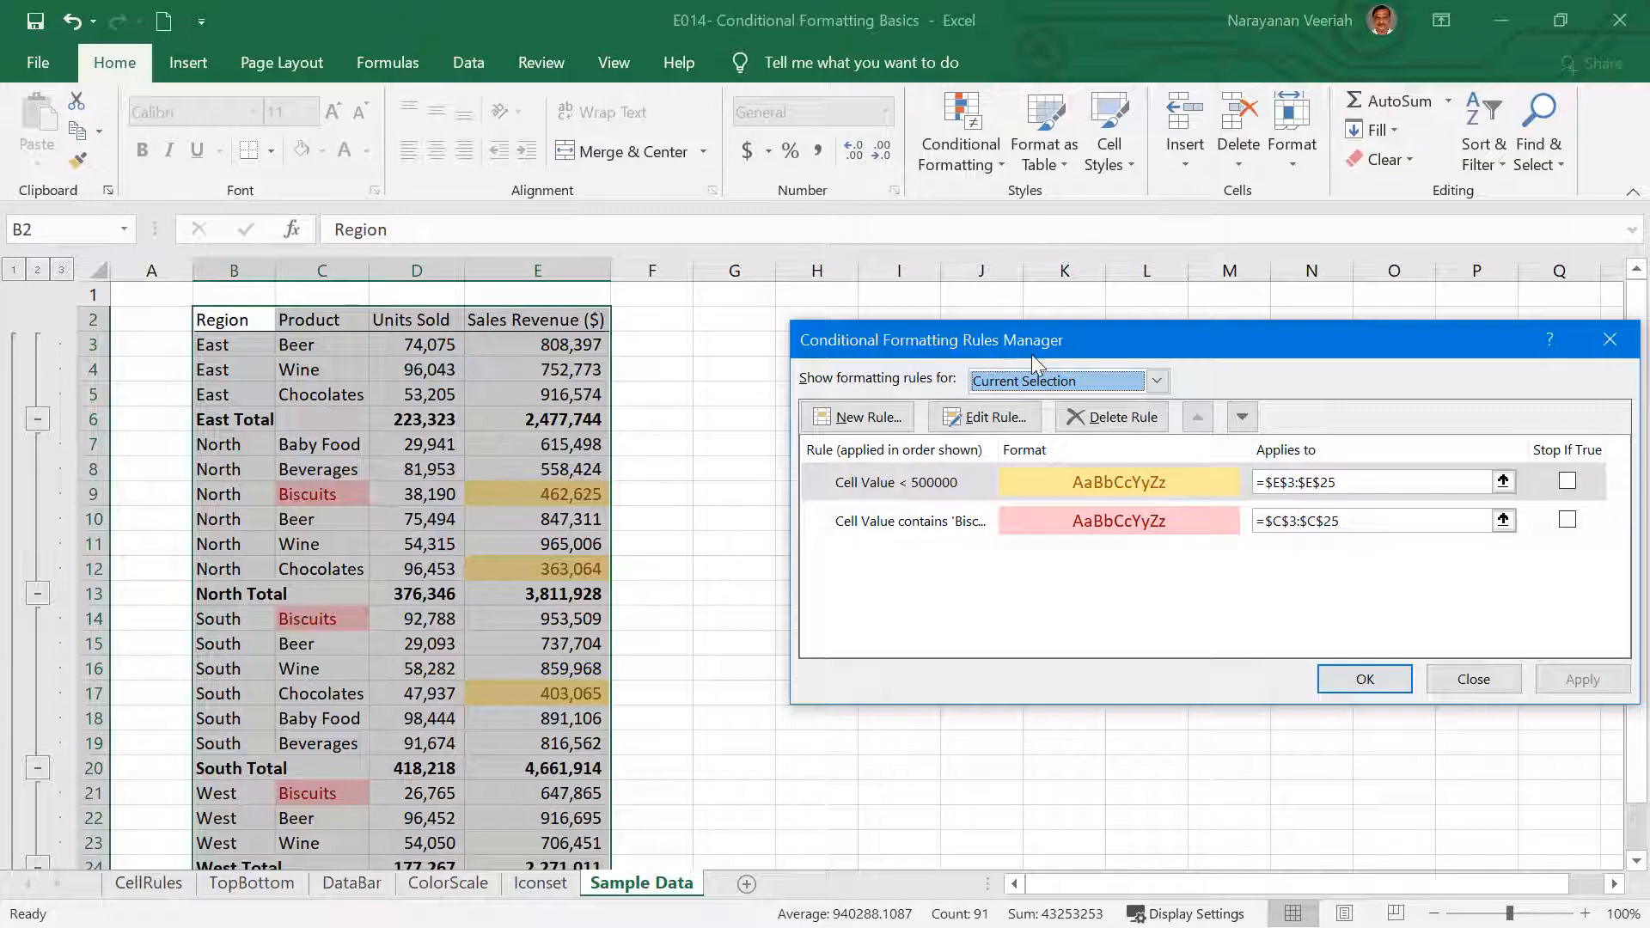
click(970, 489)
click(986, 427)
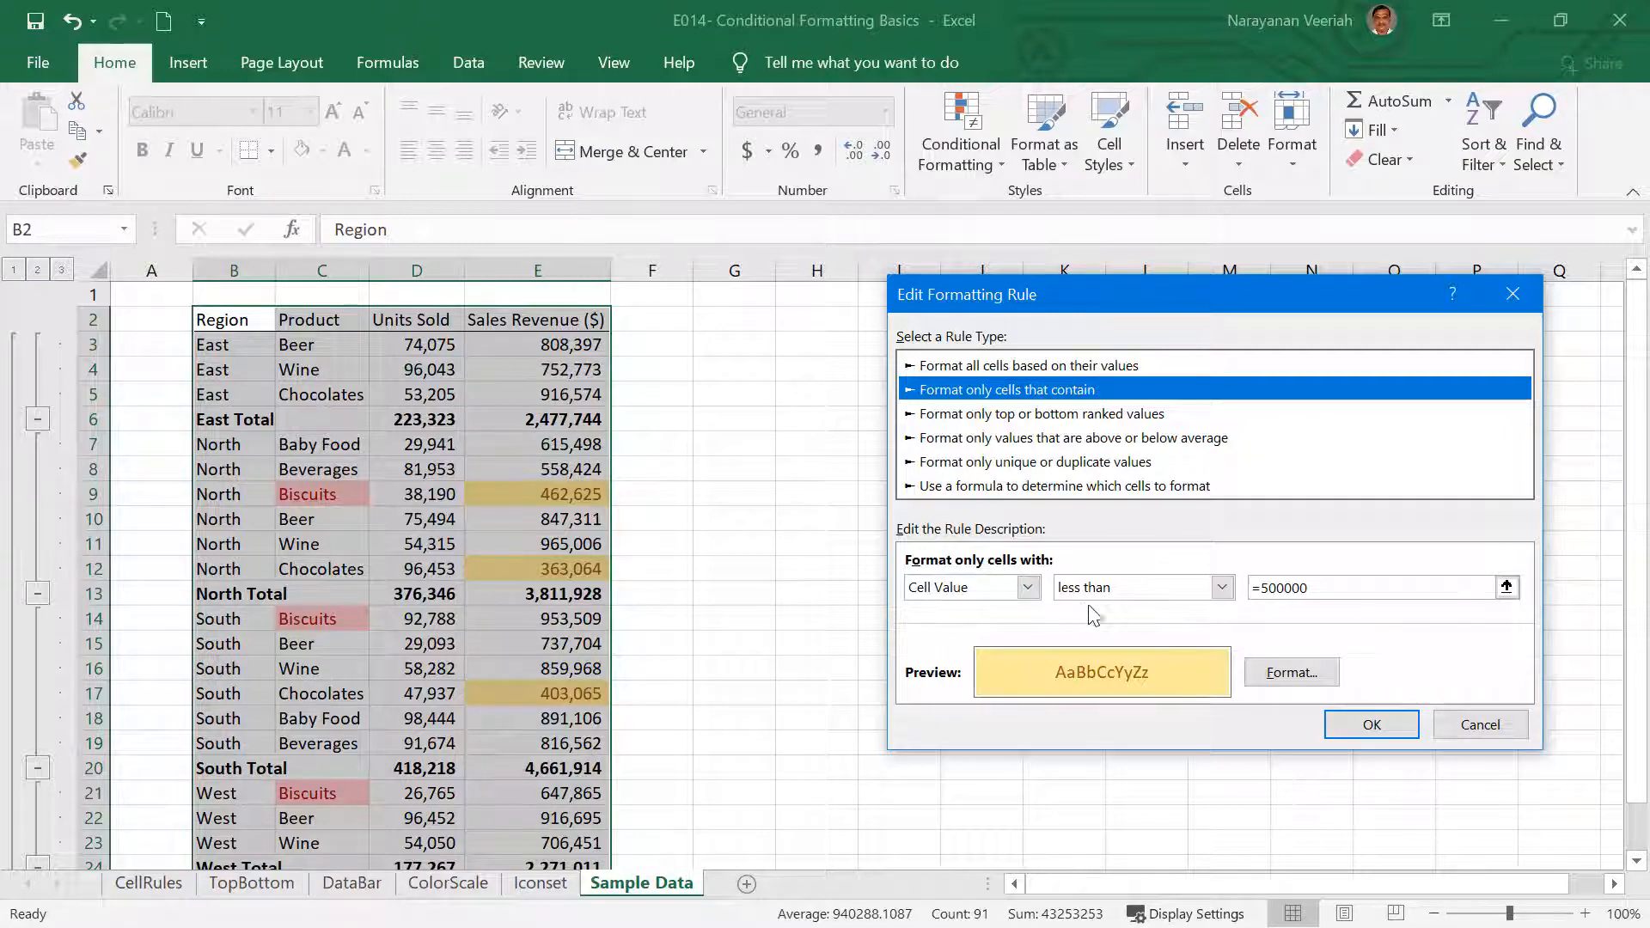
Step: Change the rule's condition to cell values between 500000 and 700000
click(1221, 588)
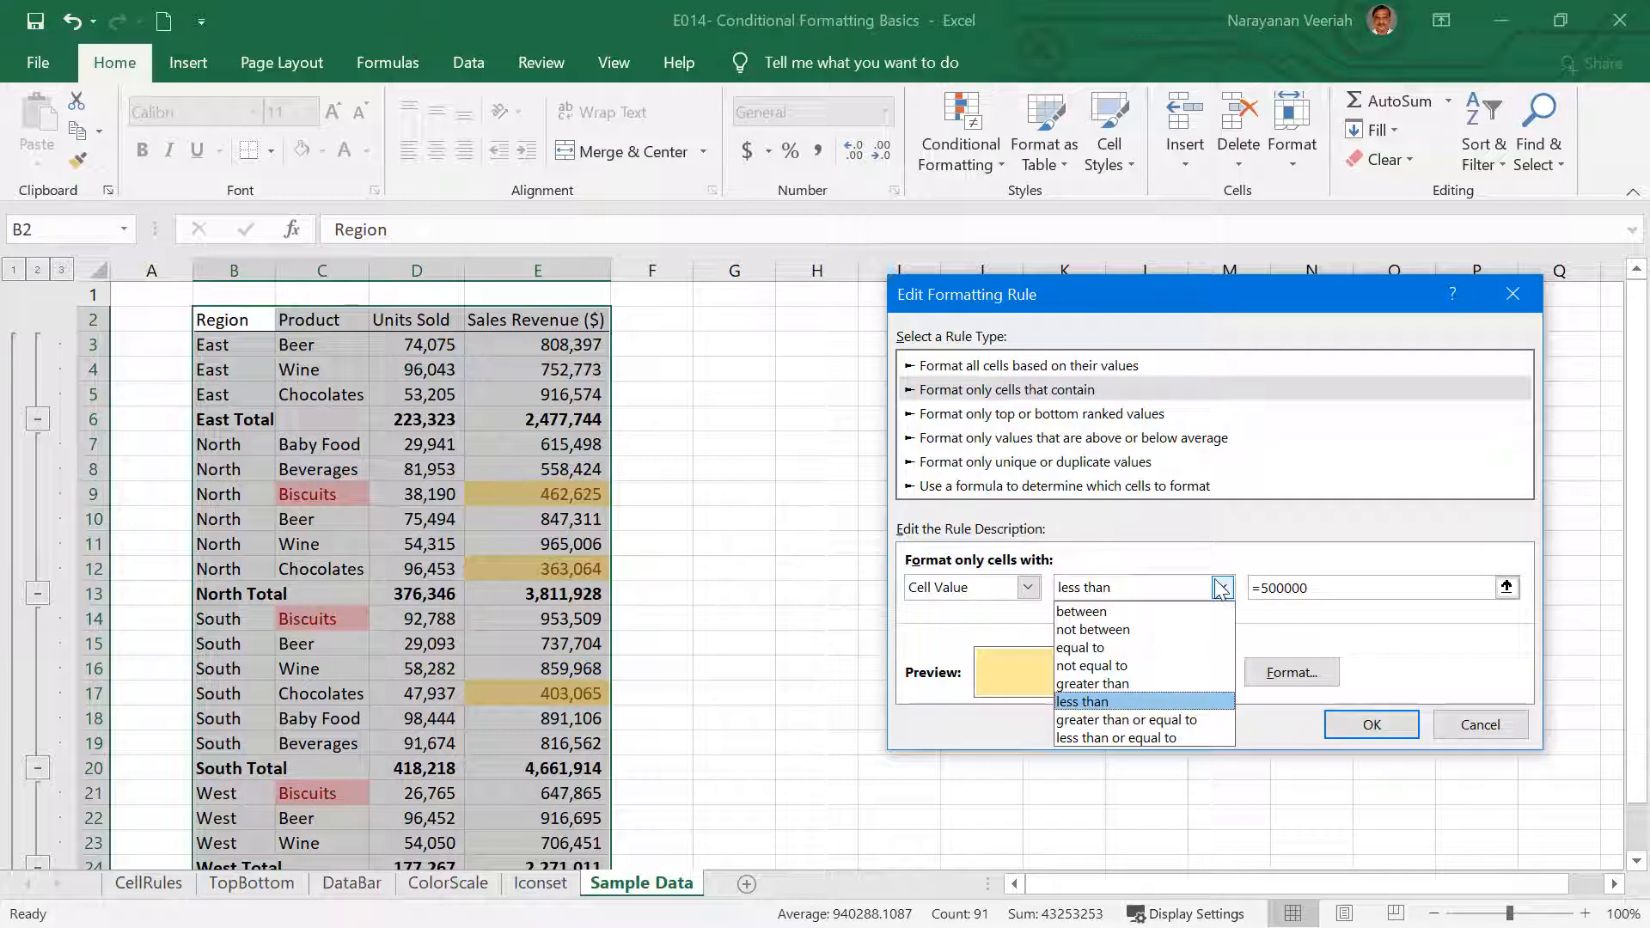
click(1134, 612)
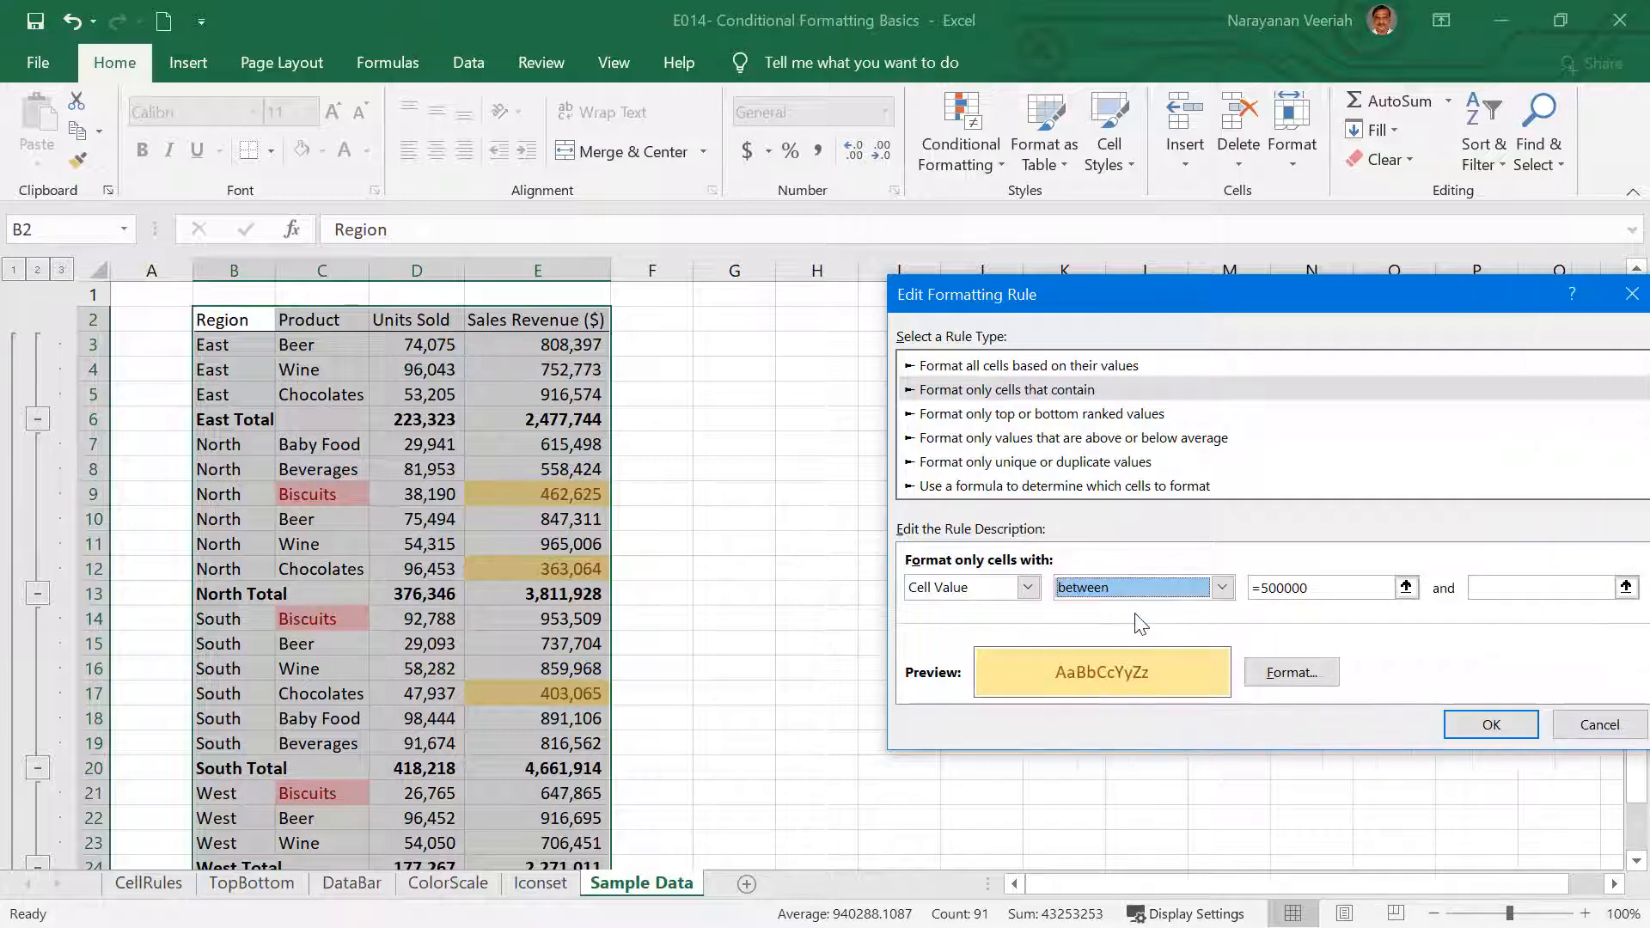
drag(1333, 587, 1193, 602)
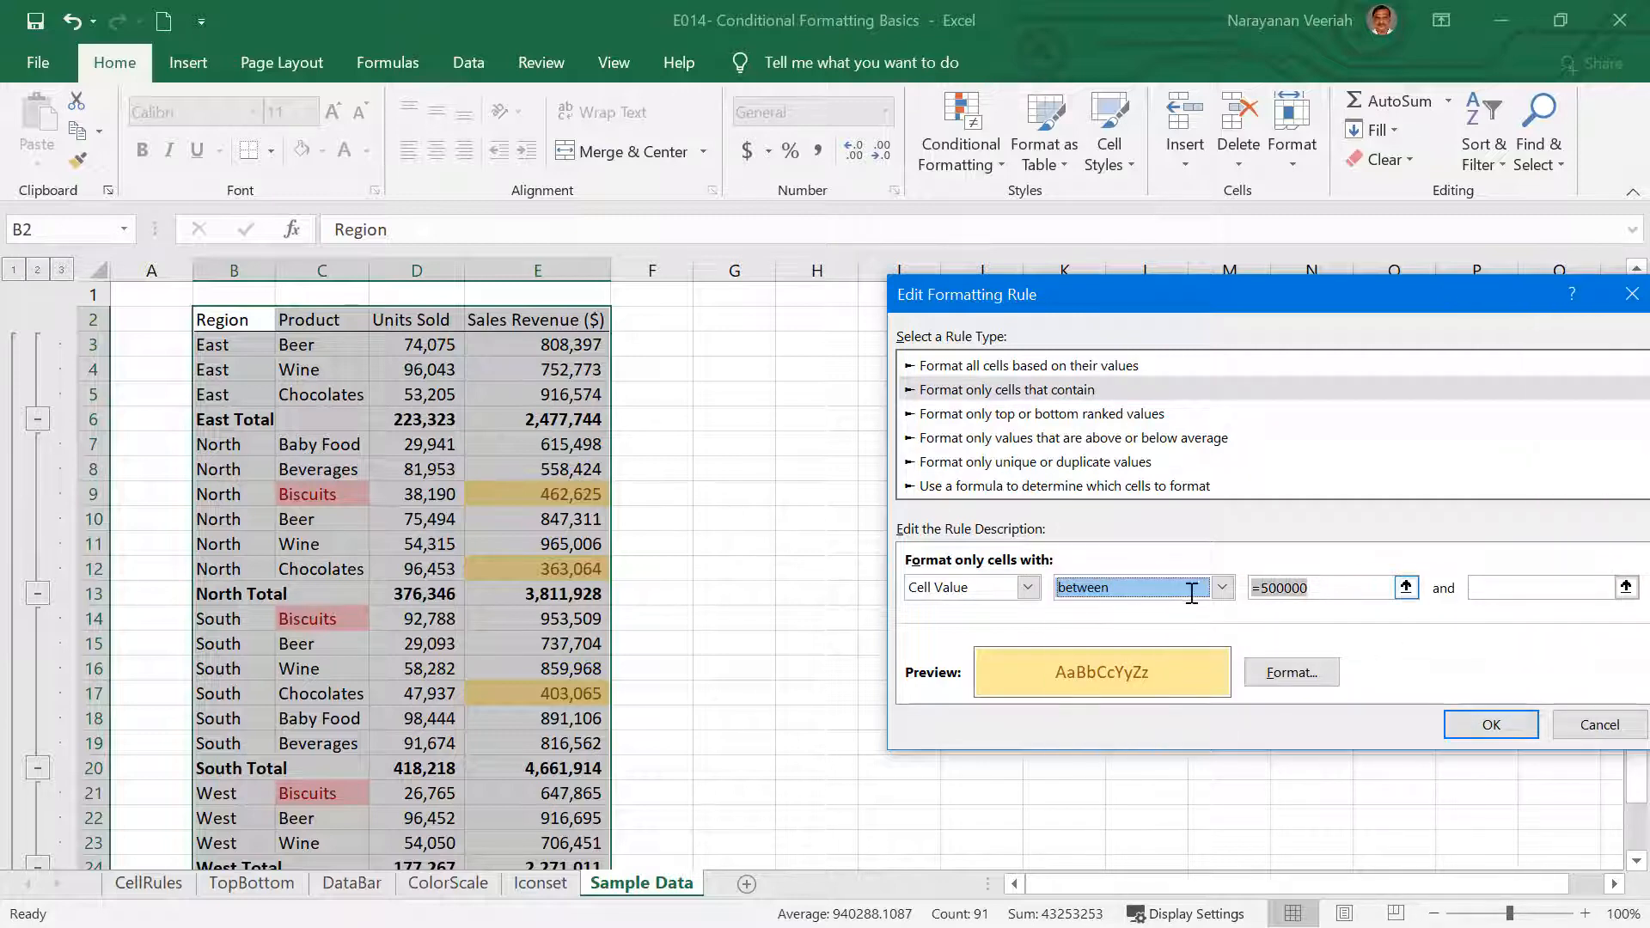
text(500000)
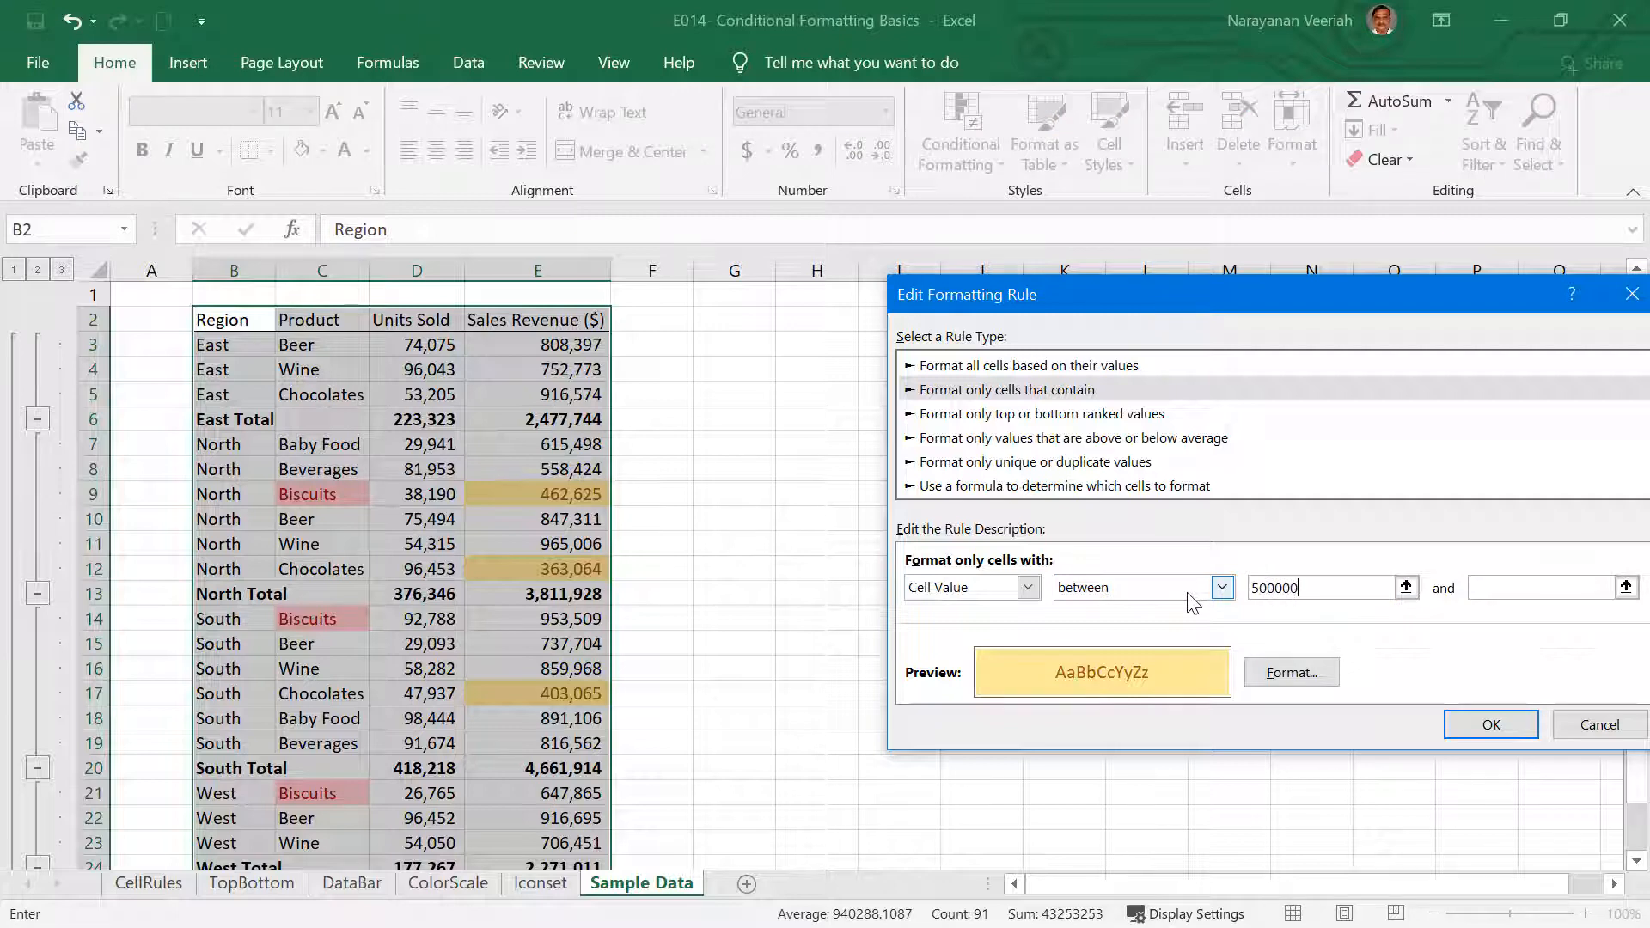
click(1545, 602)
text(700000)
key(Tab)
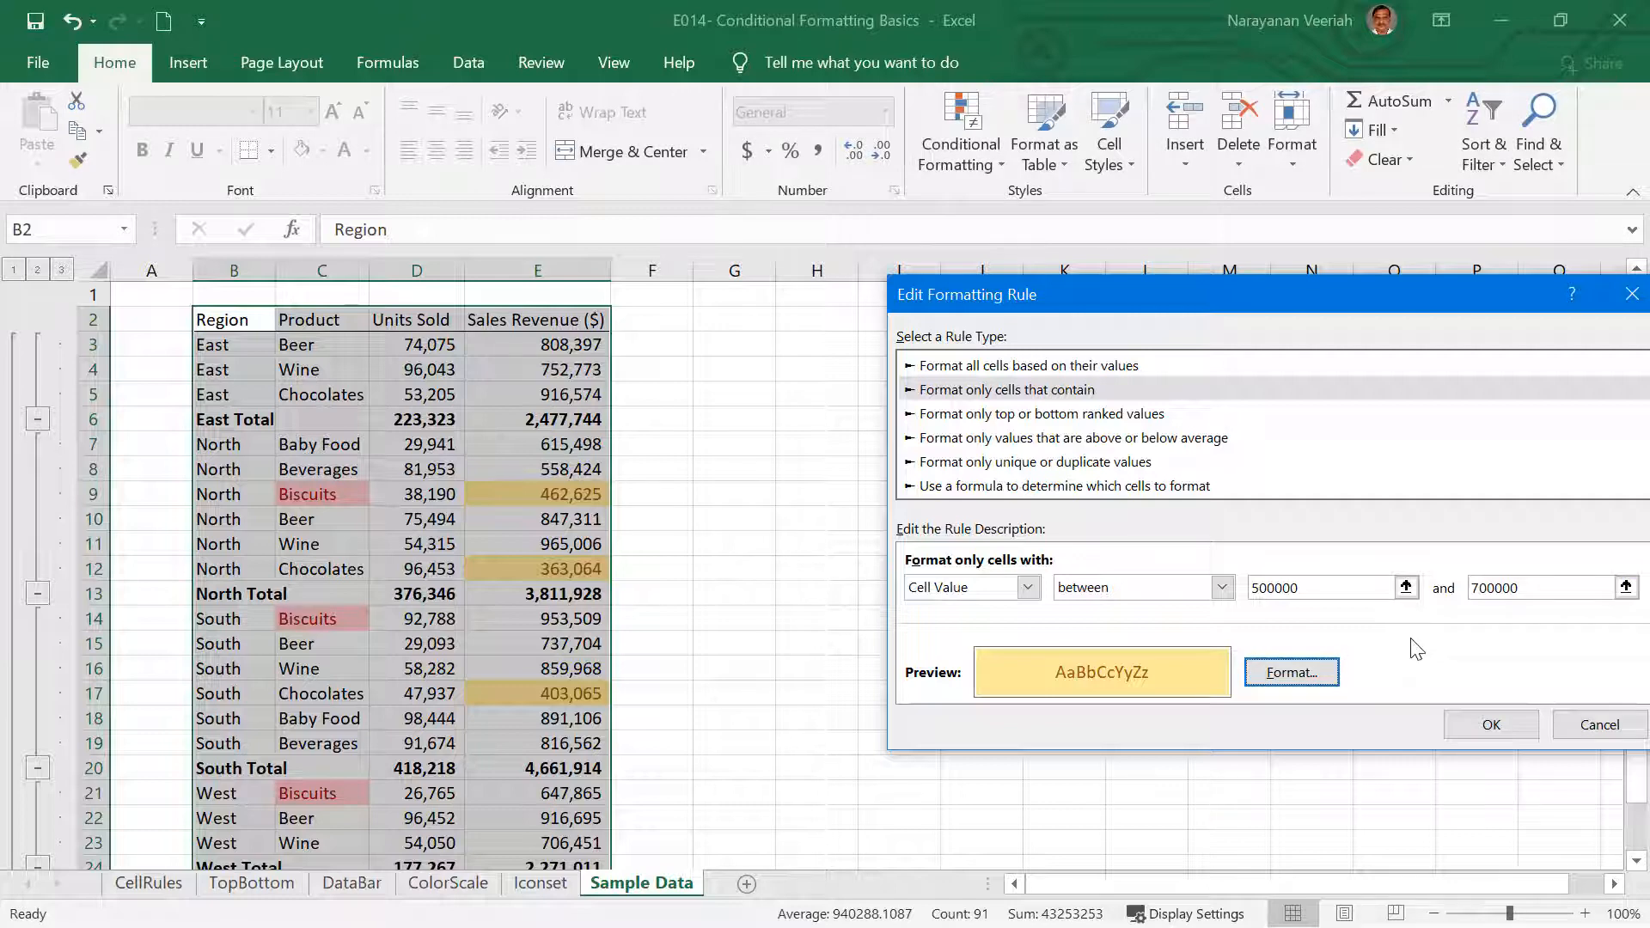
Step: Set the fill of the rule for values between 500000 and 700000 to the standard light blue
click(1289, 673)
click(1160, 179)
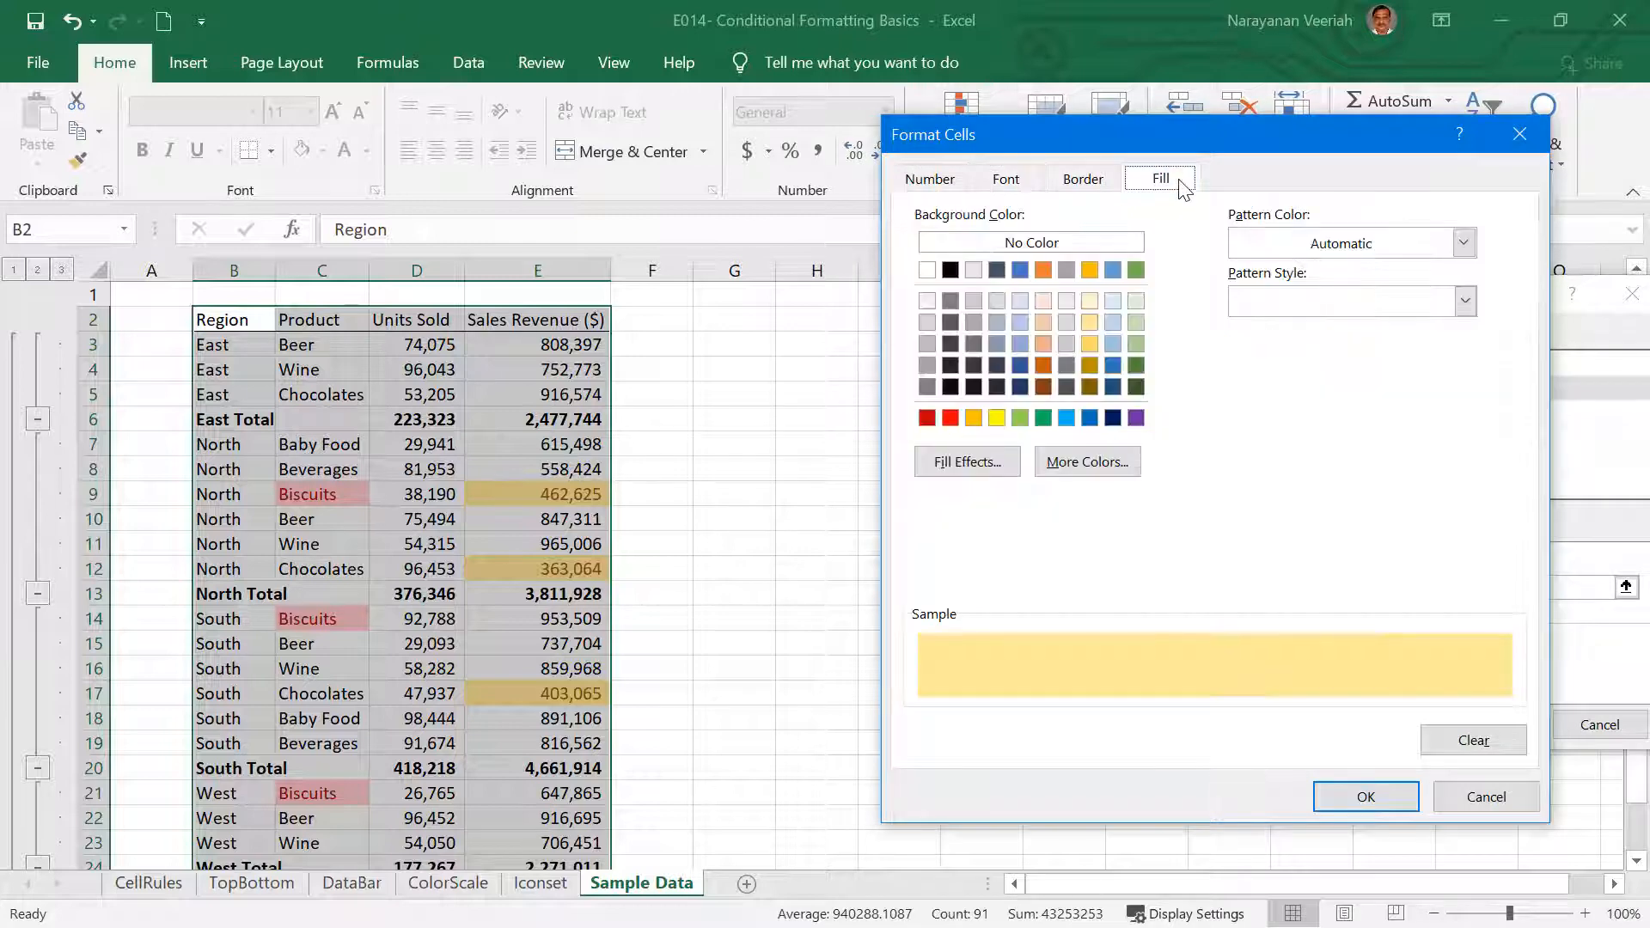
click(1067, 418)
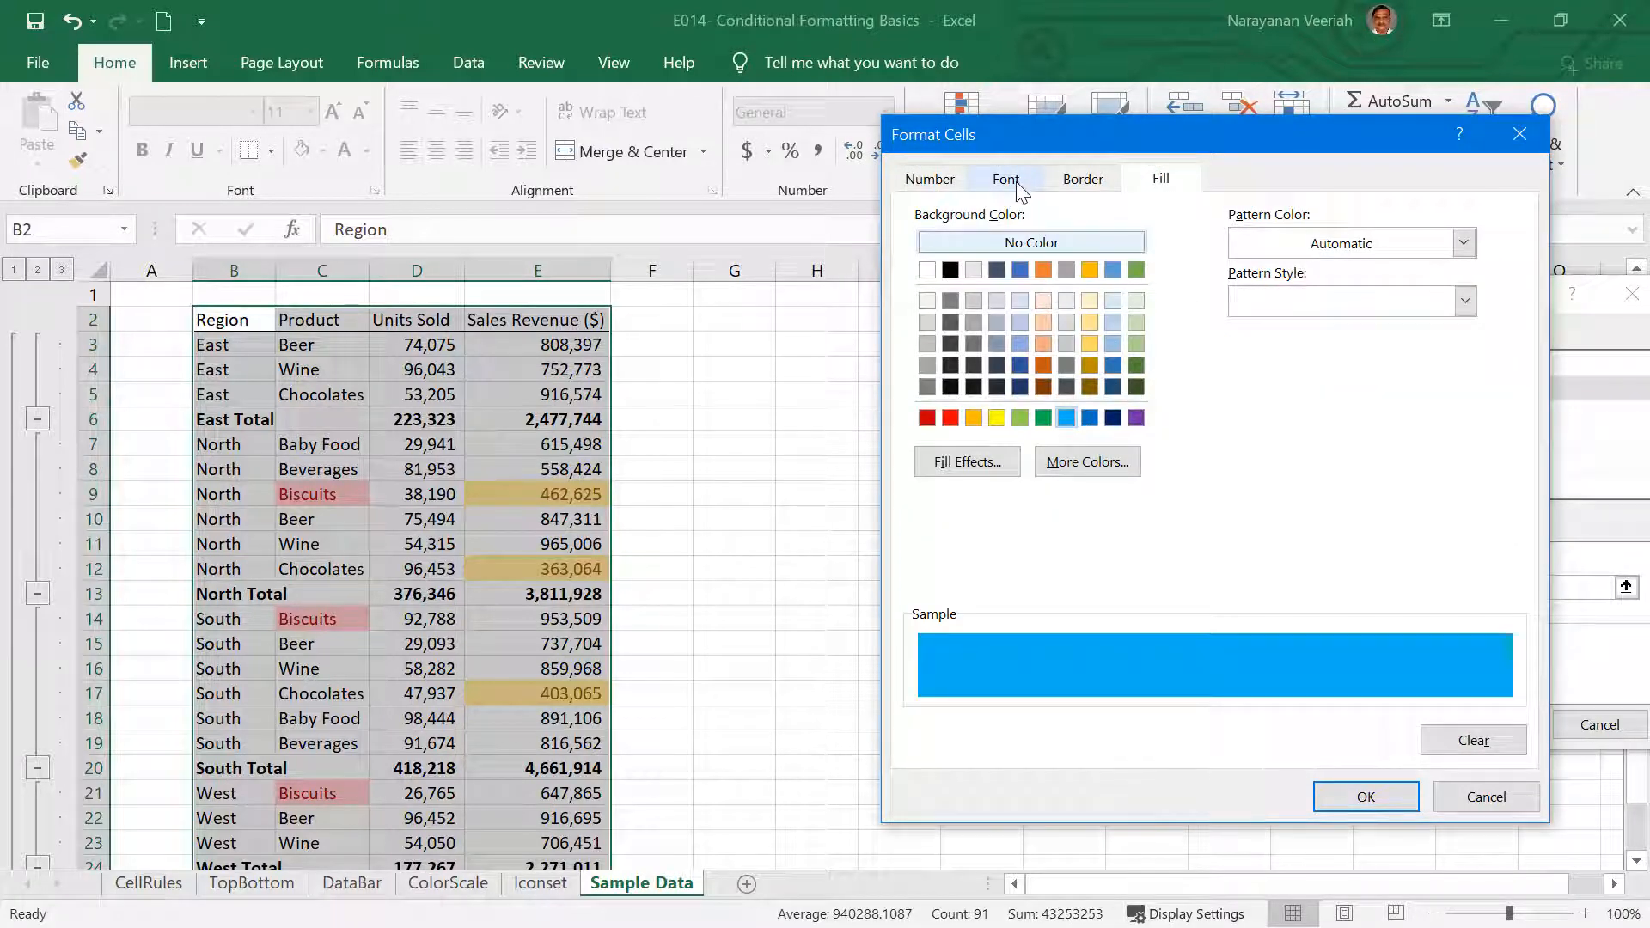
Step: Set the rule's font color to white and apply the edited rule to the Sales Revenue cells
click(1007, 179)
click(1348, 407)
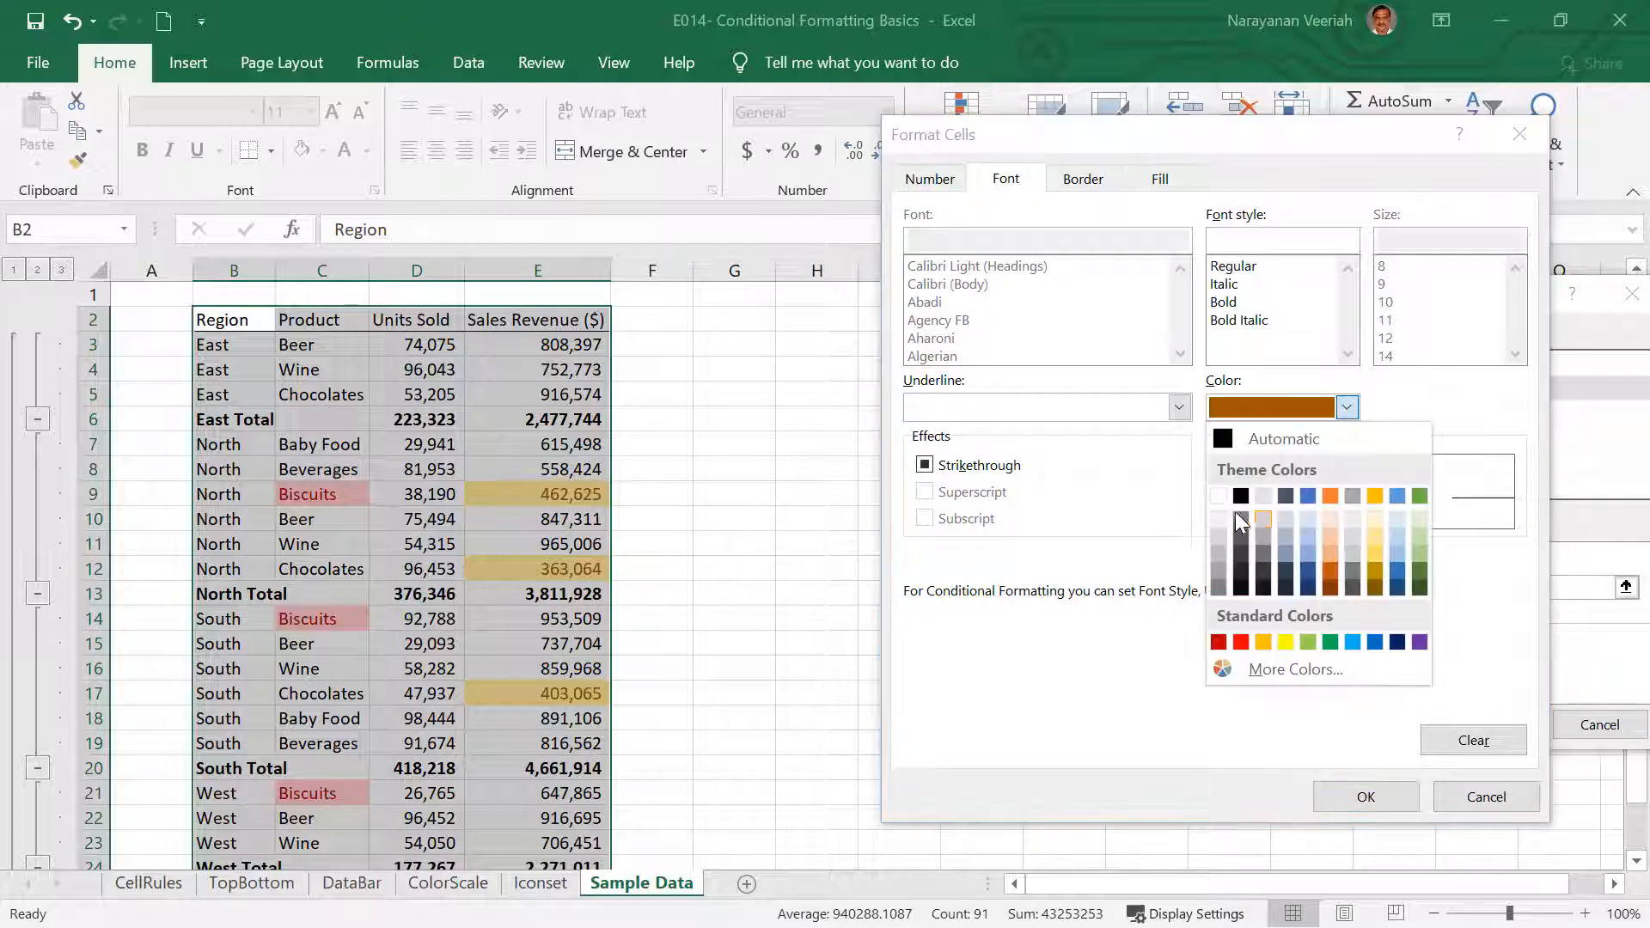
click(1273, 439)
click(1366, 797)
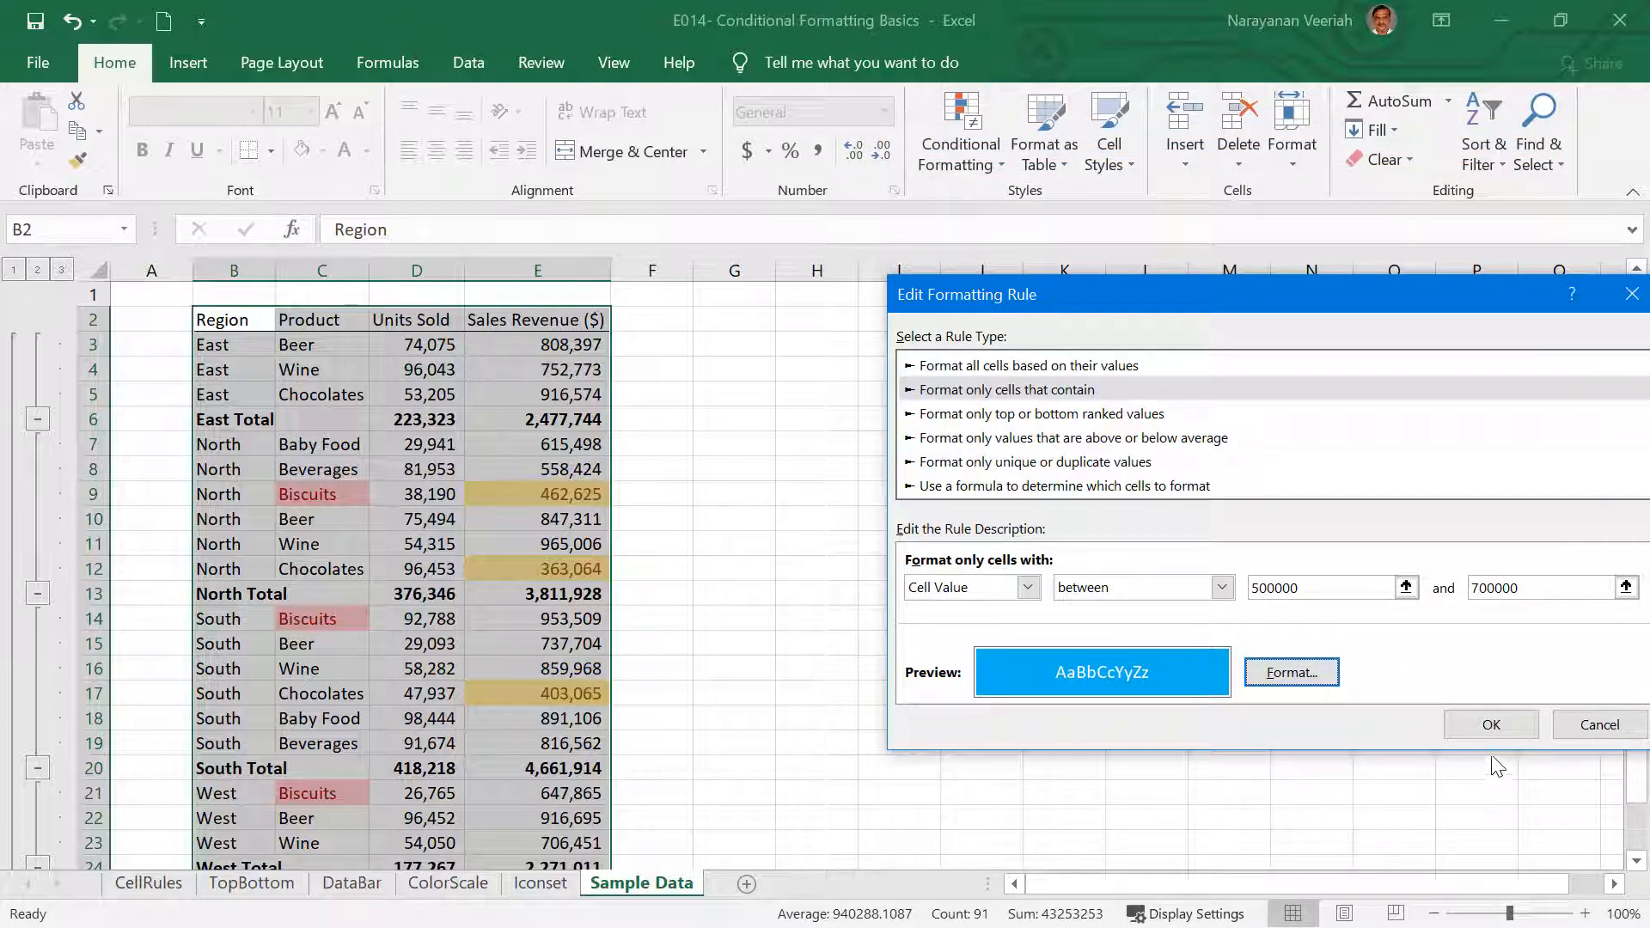
click(1491, 727)
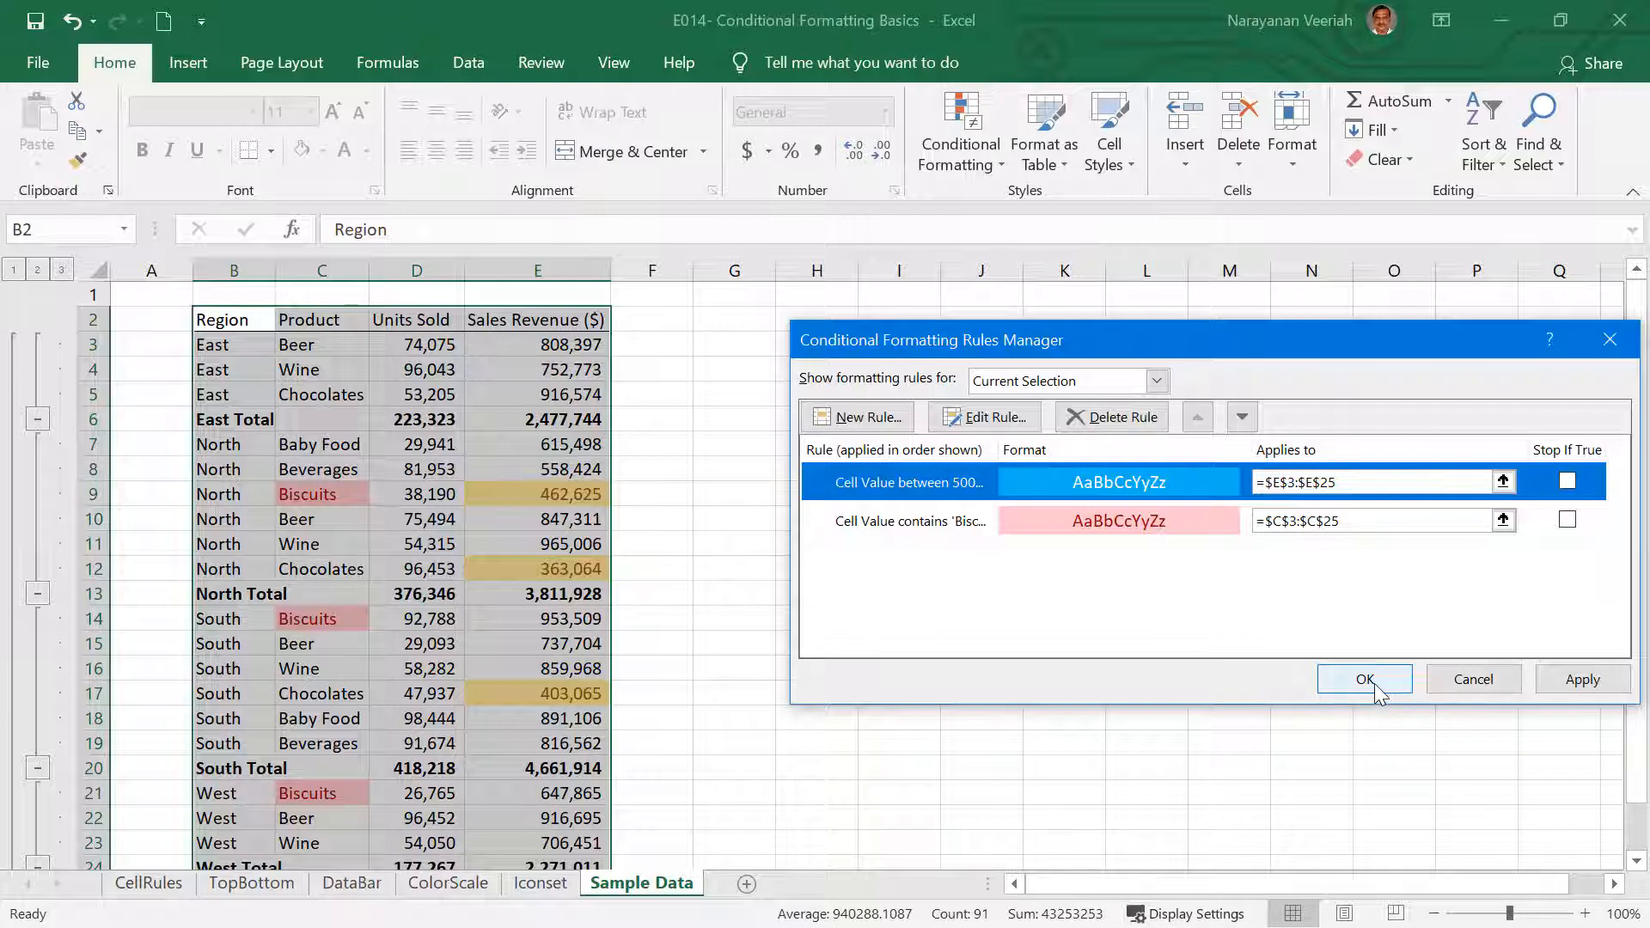
click(1365, 681)
click(1238, 643)
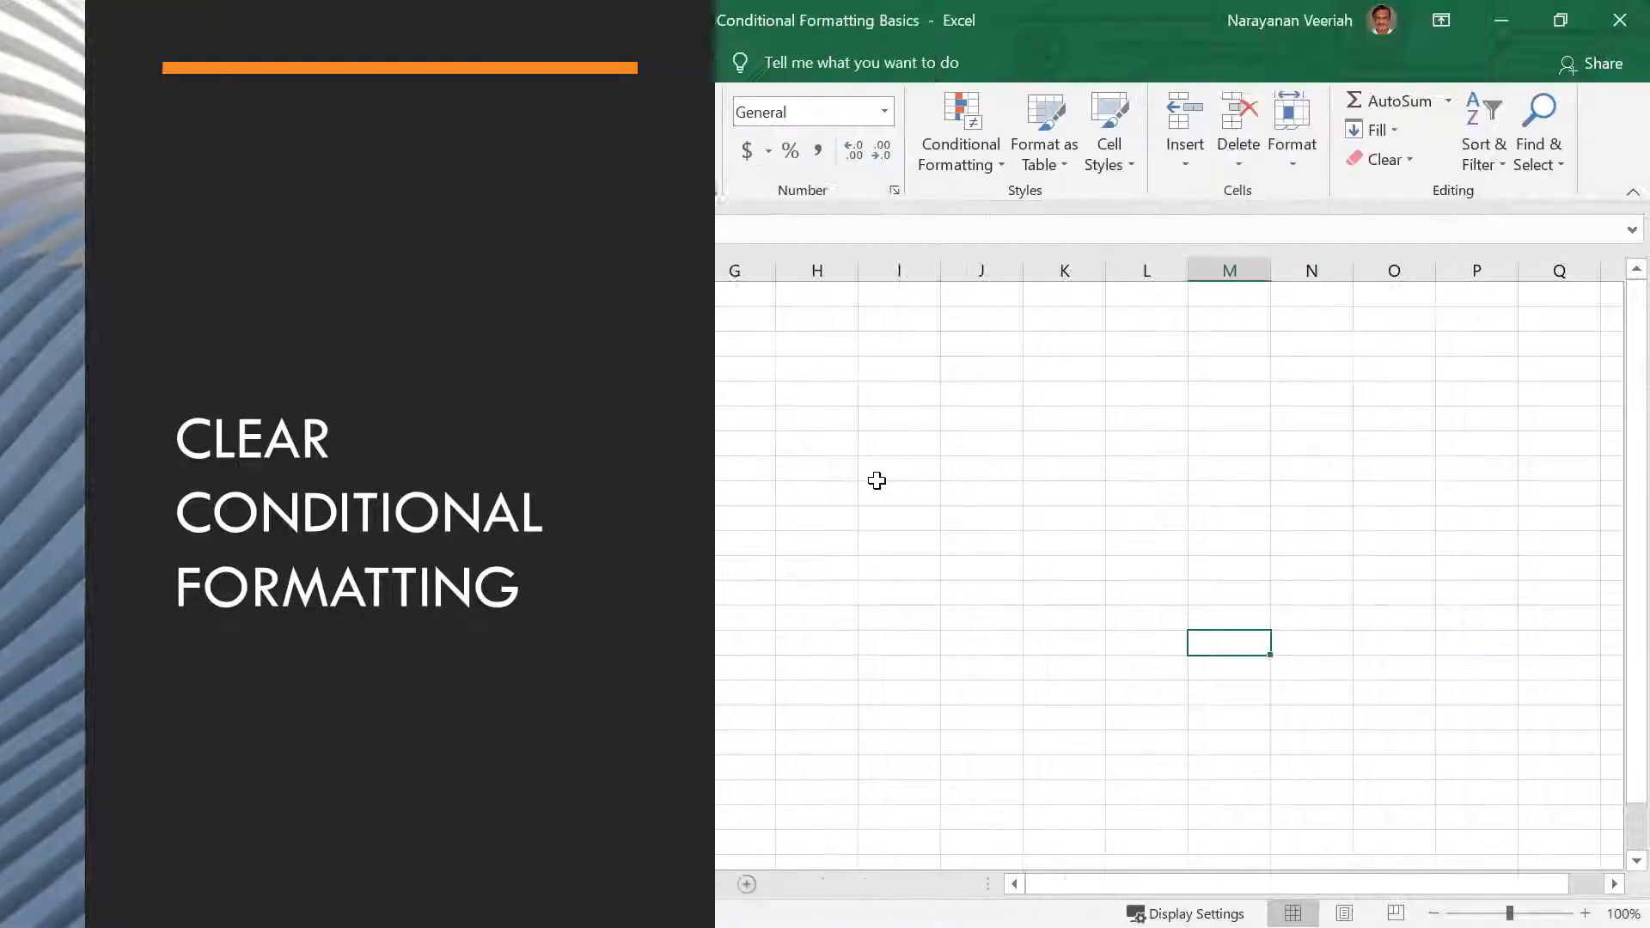
Step: Clear the conditional formatting rules from the Product column cells only, starting at C2
drag(335, 325, 340, 816)
scroll(991, 582, up, 1)
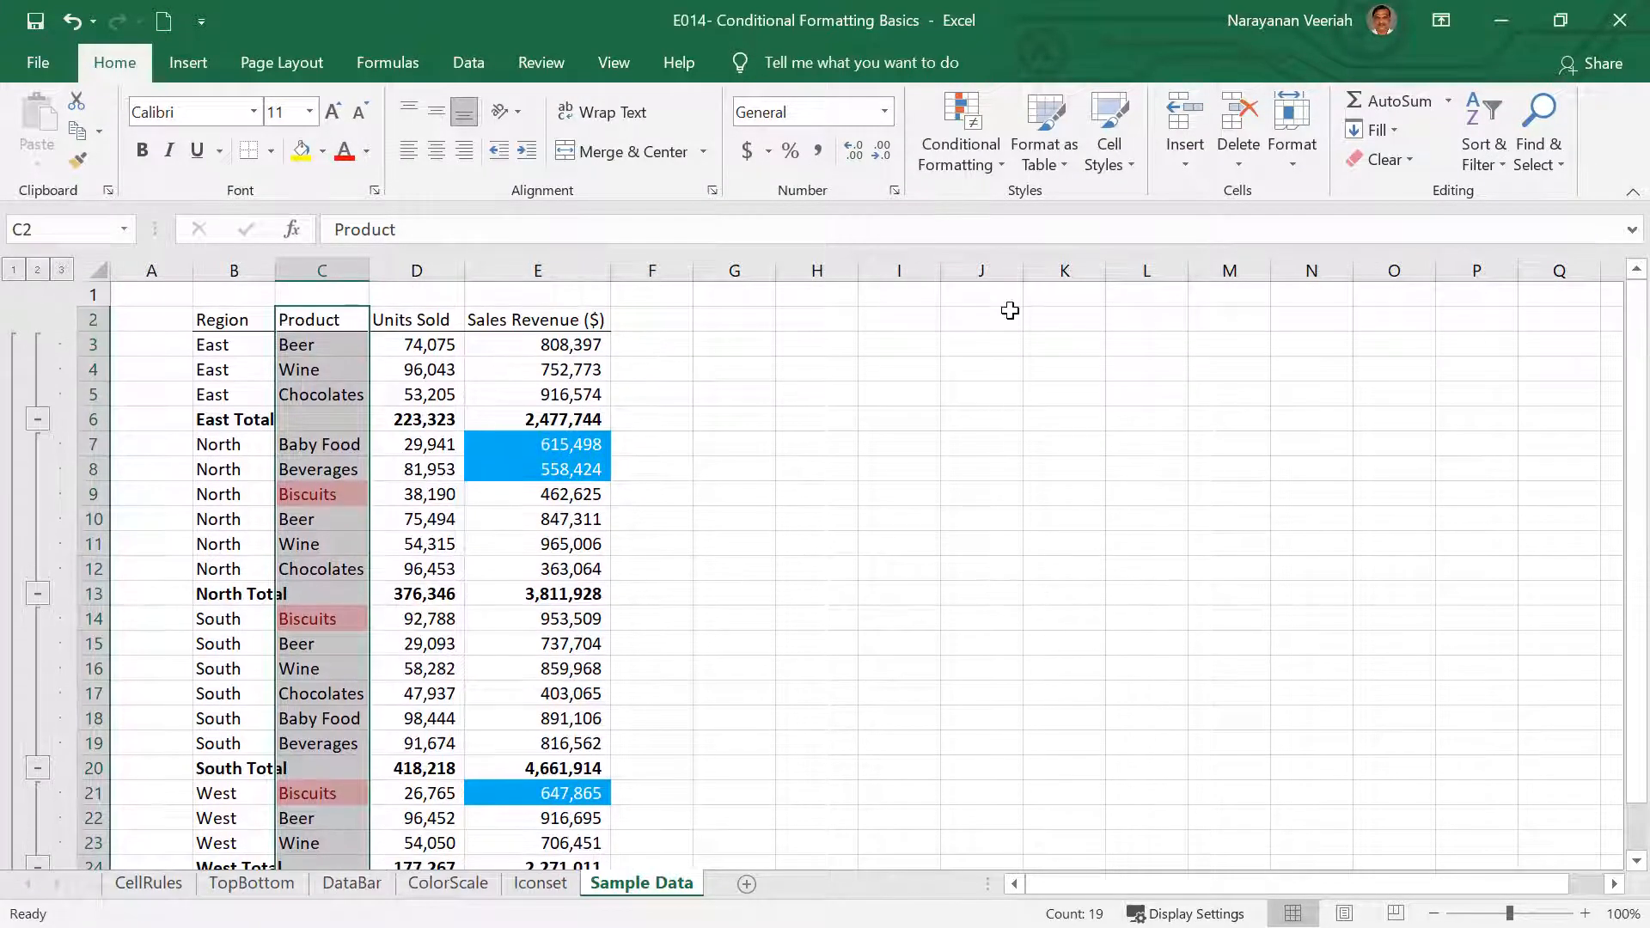
click(983, 165)
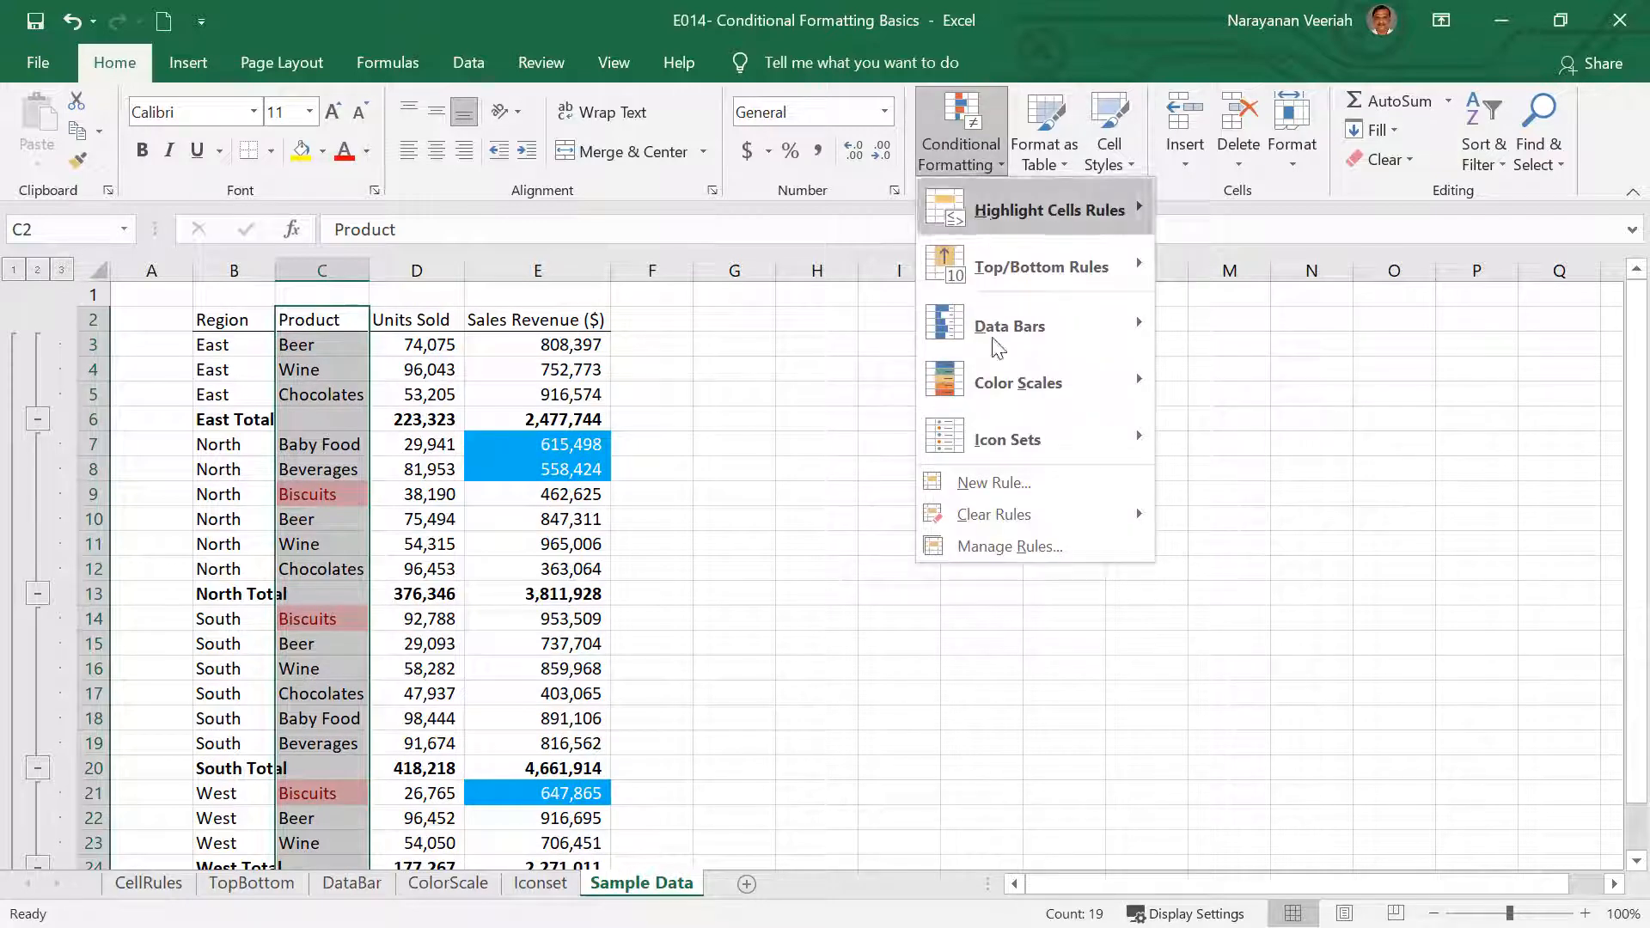
mouse_move(1035, 518)
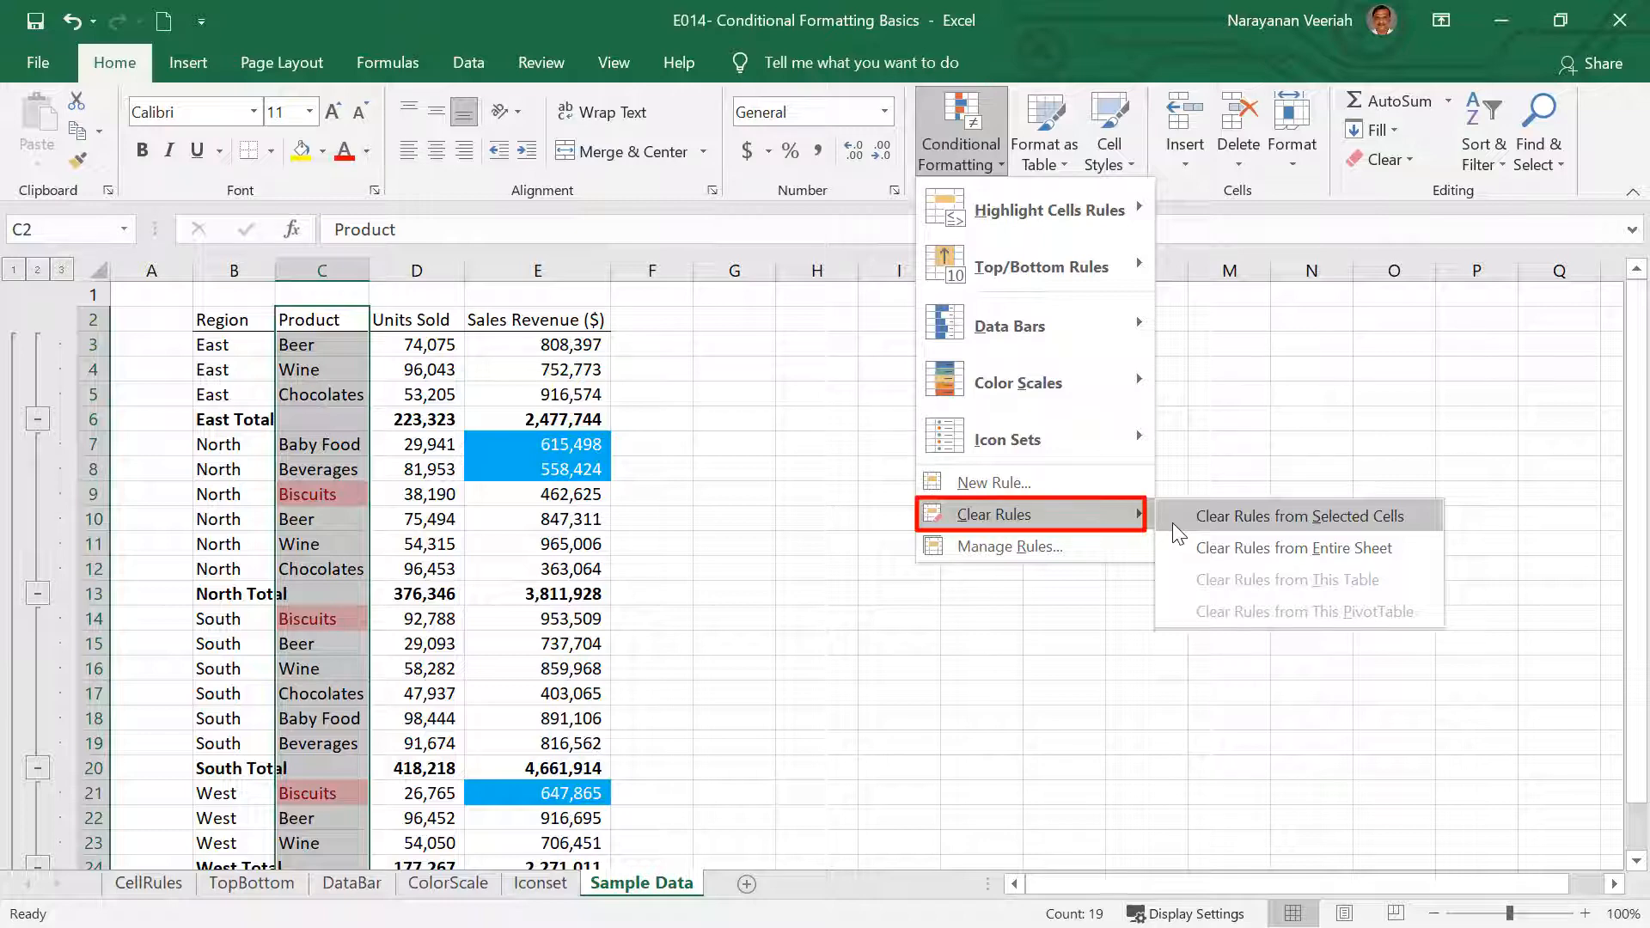
click(1292, 519)
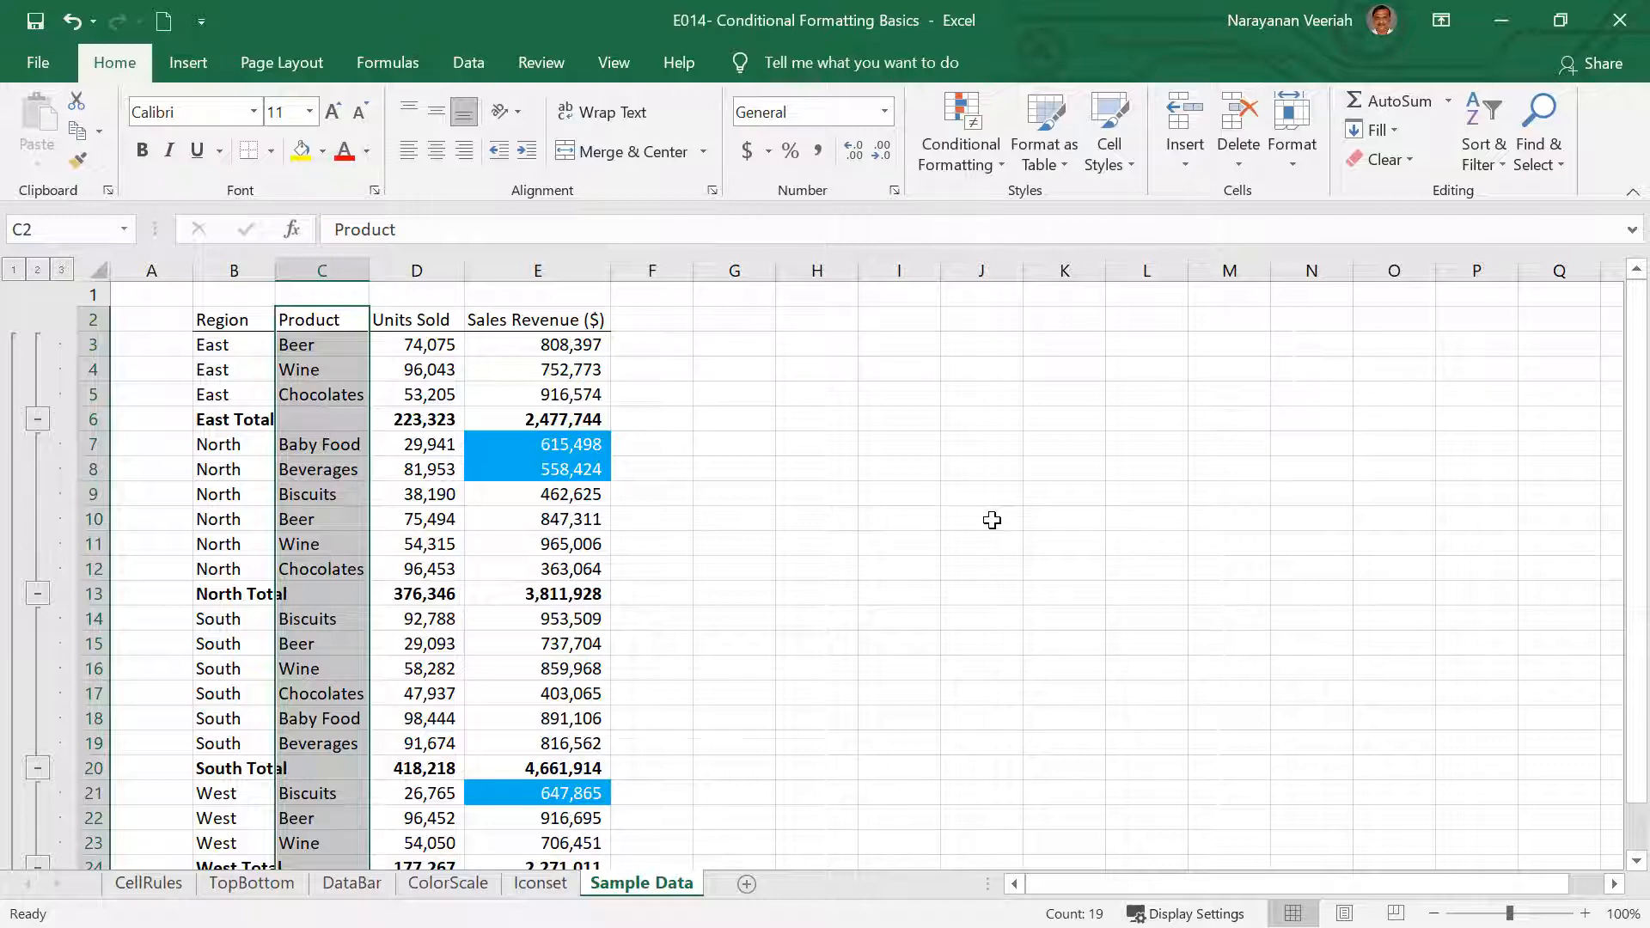
click(816, 718)
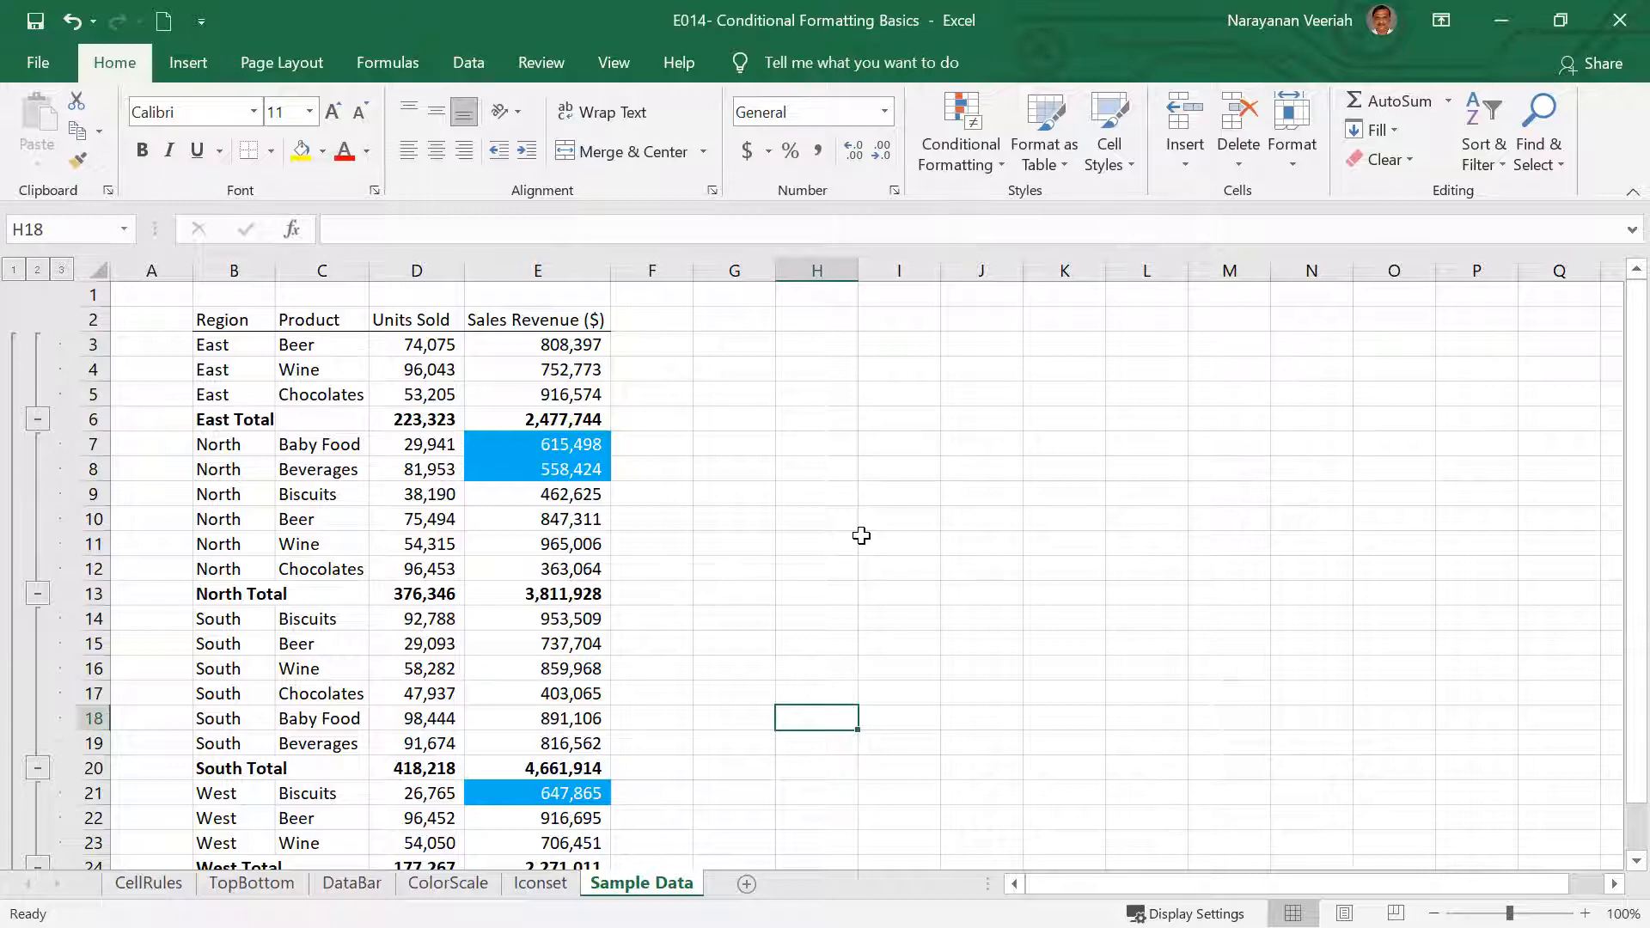
Step: Clear the conditional formatting rules from the entire sheet, and undo both the sheet-wide and the Product column clearing
click(958, 159)
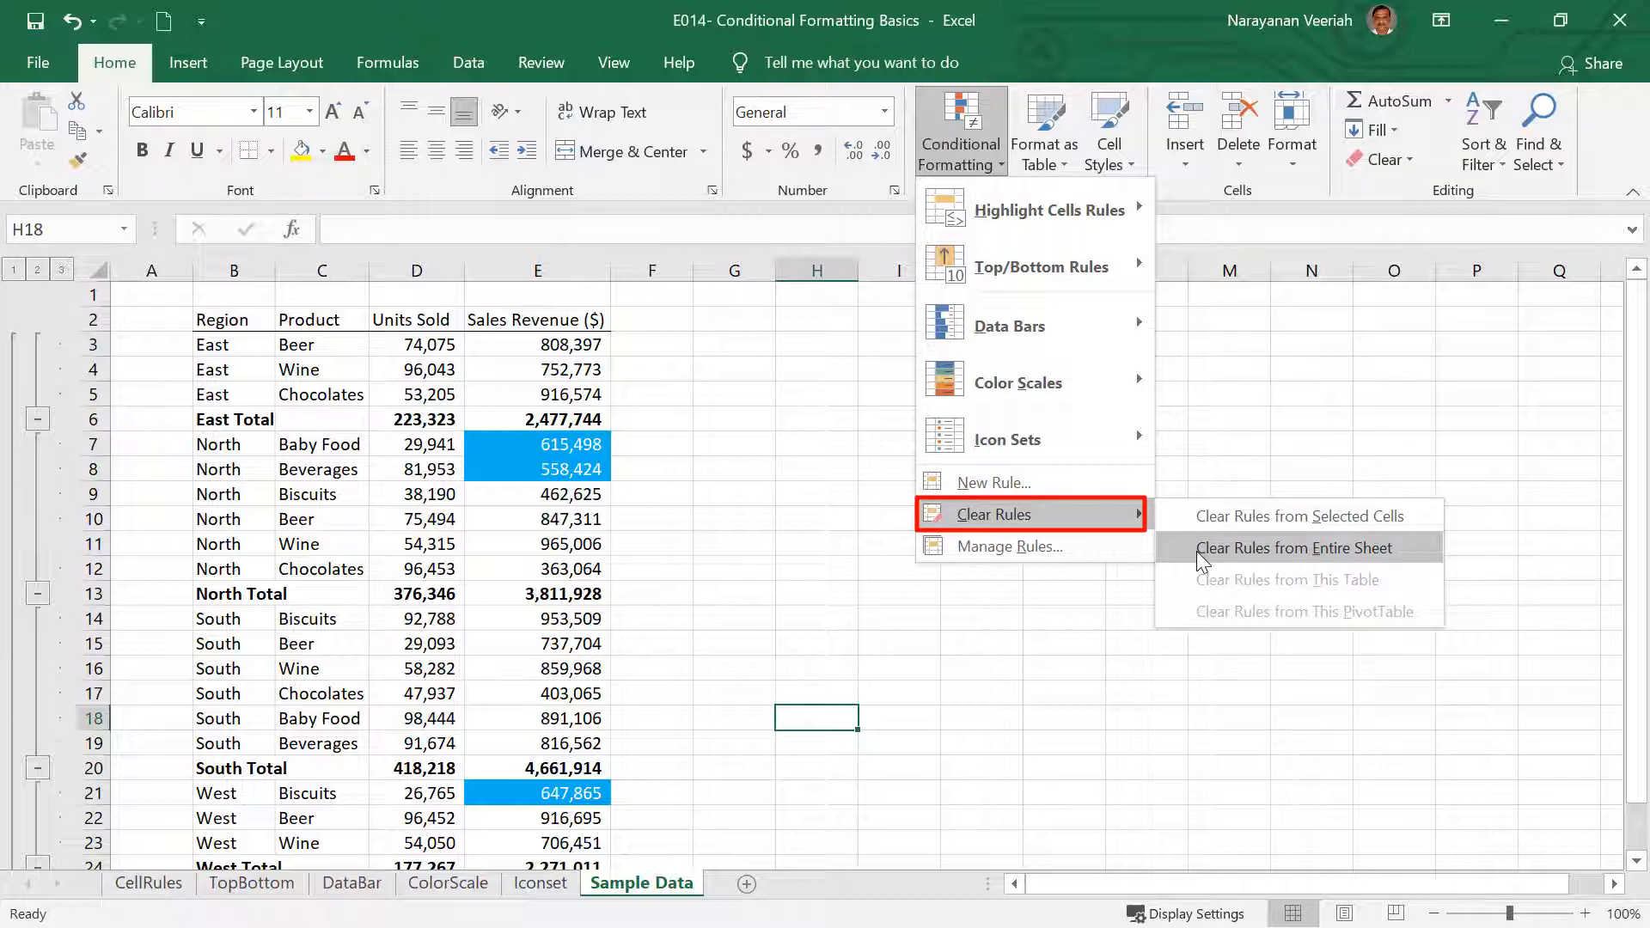
click(1197, 550)
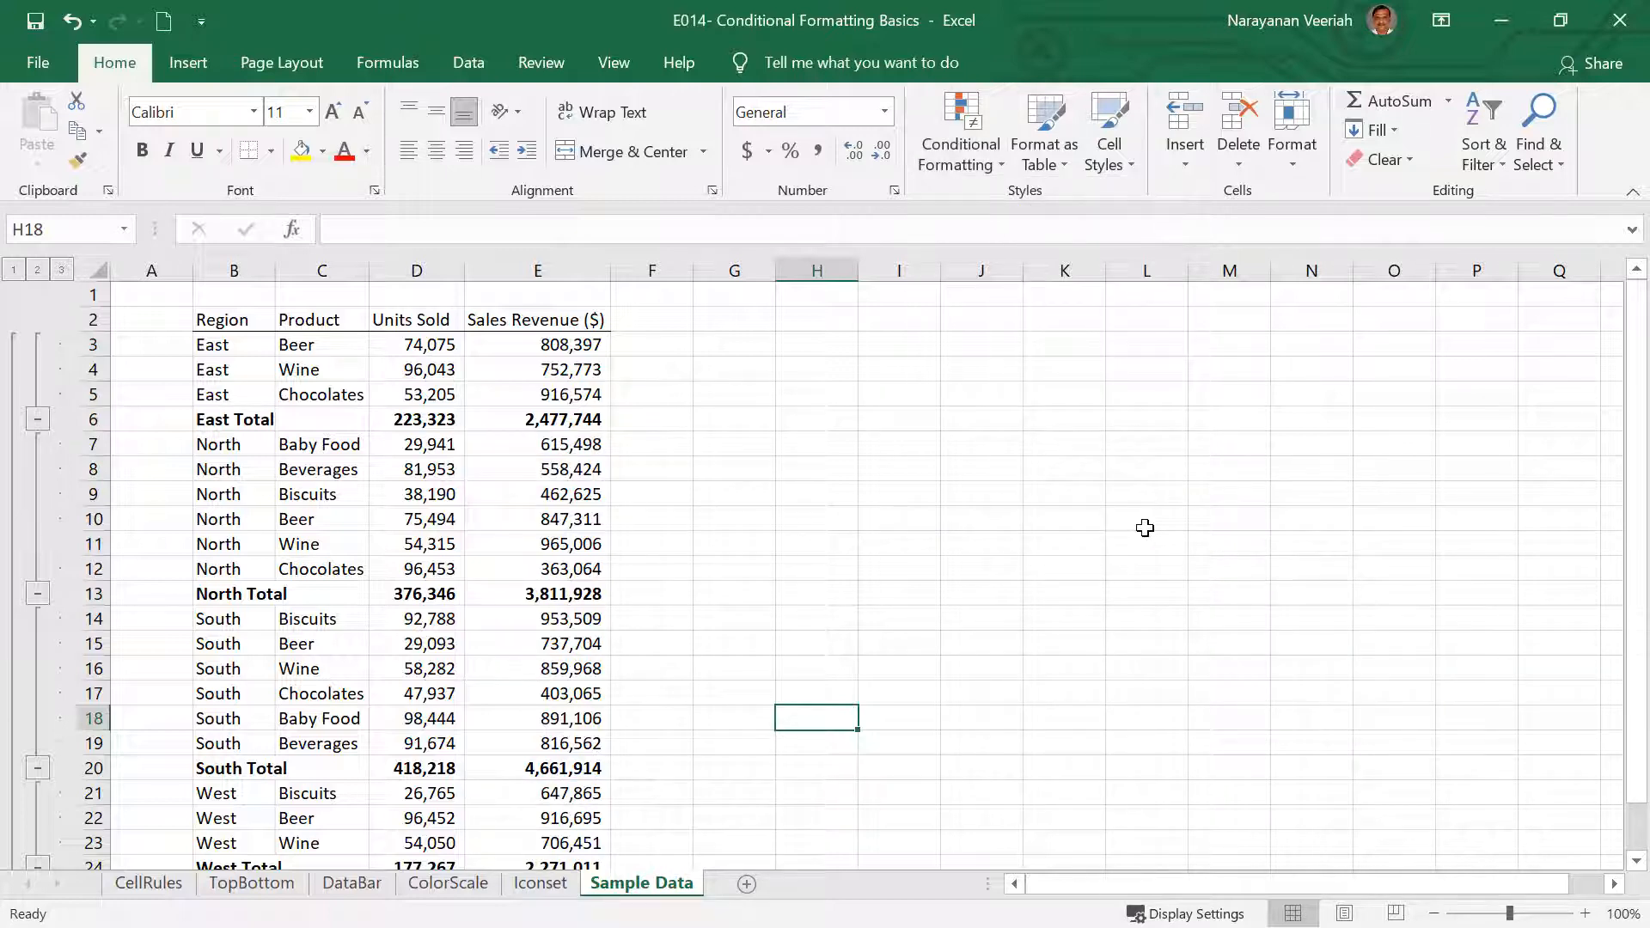
key(ctrl+z)
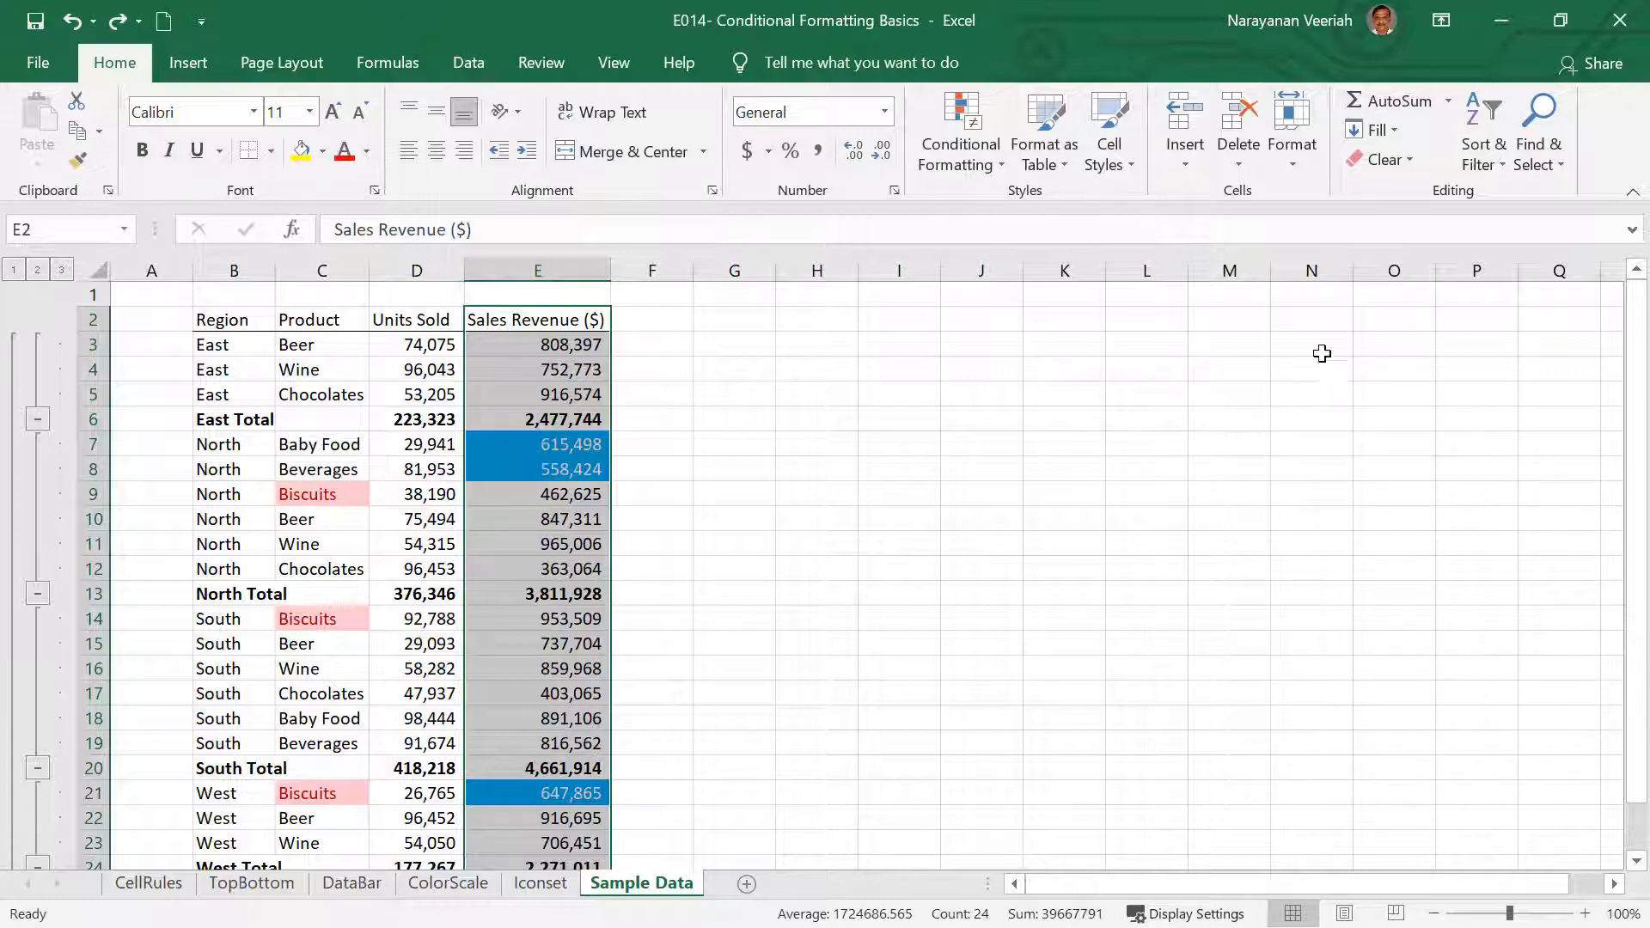
click(1406, 159)
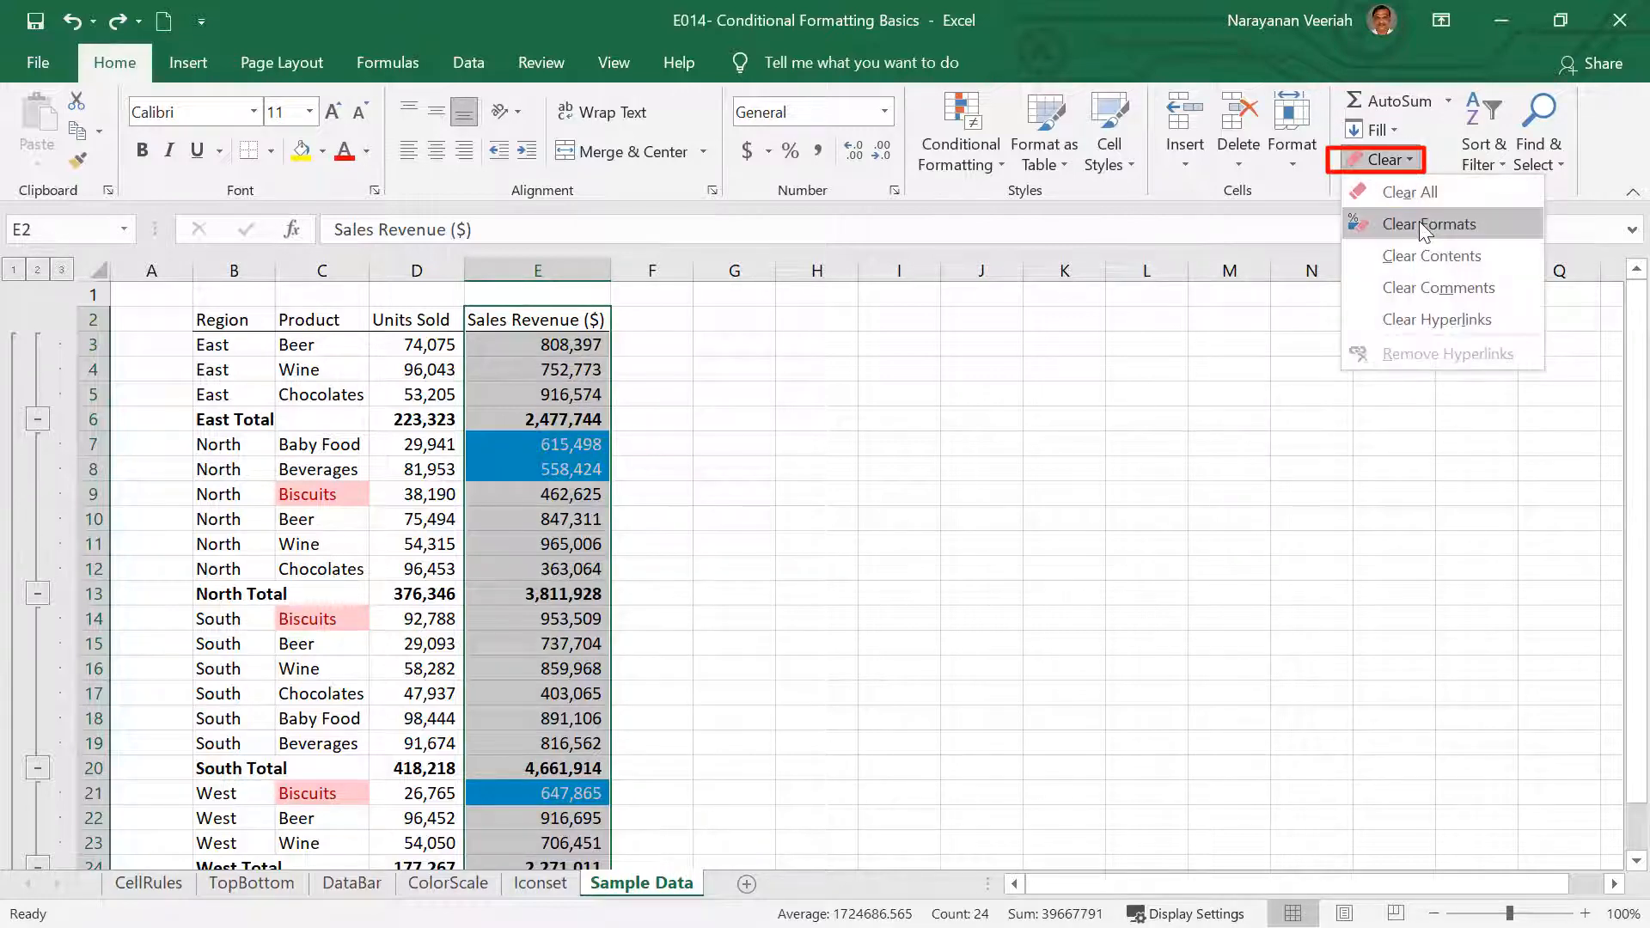
click(1592, 295)
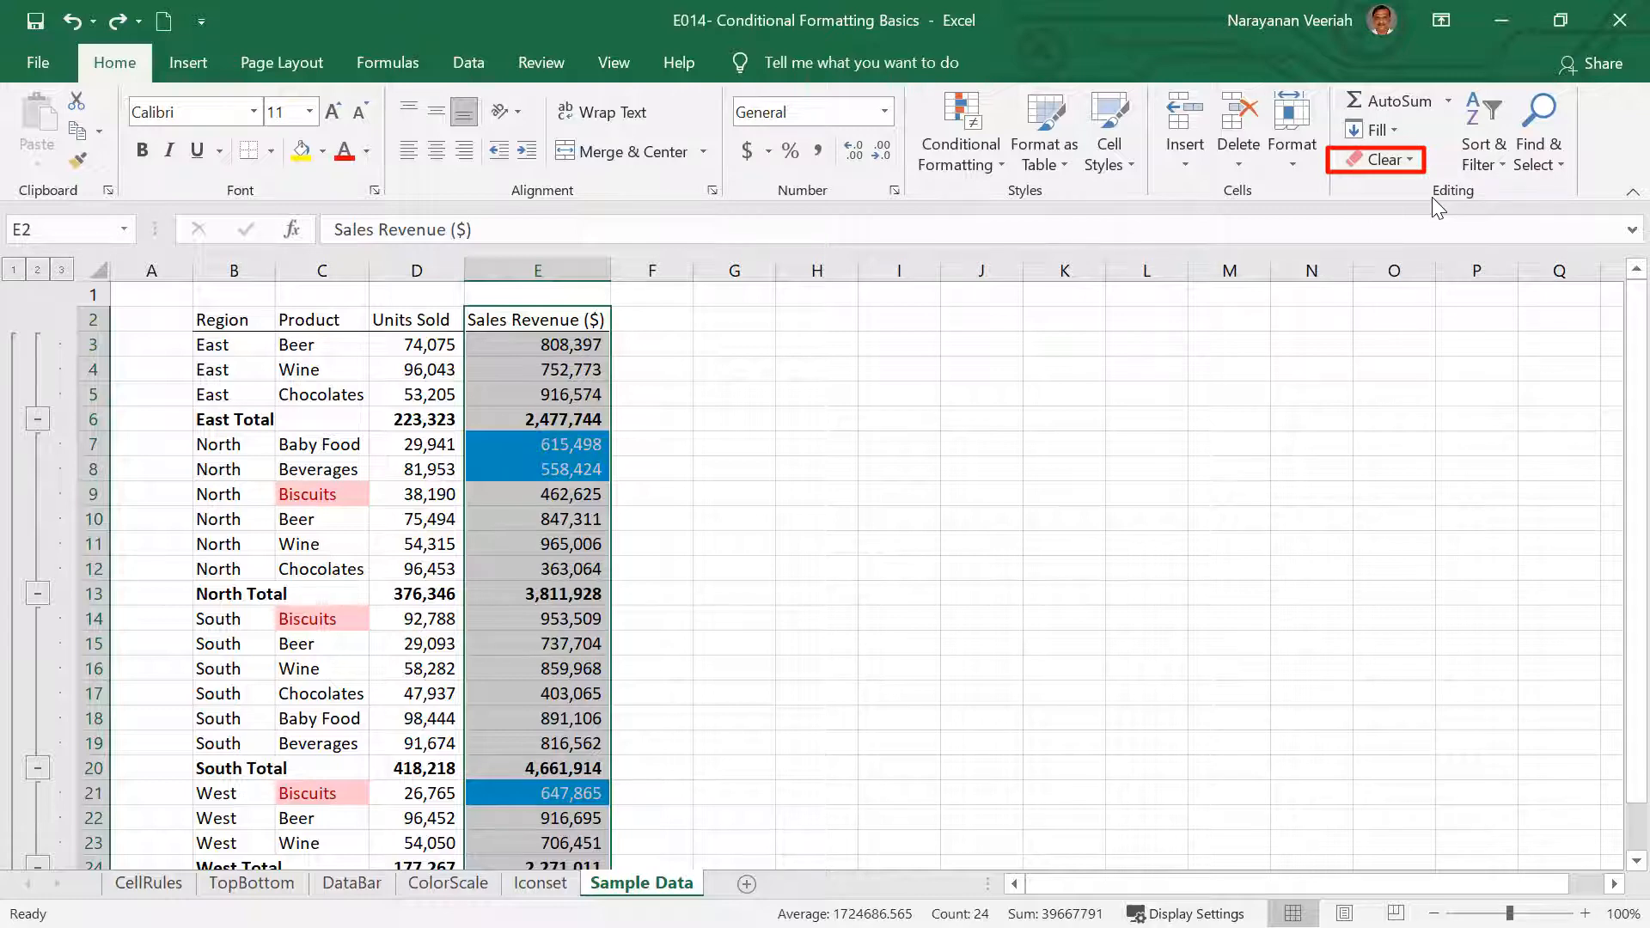